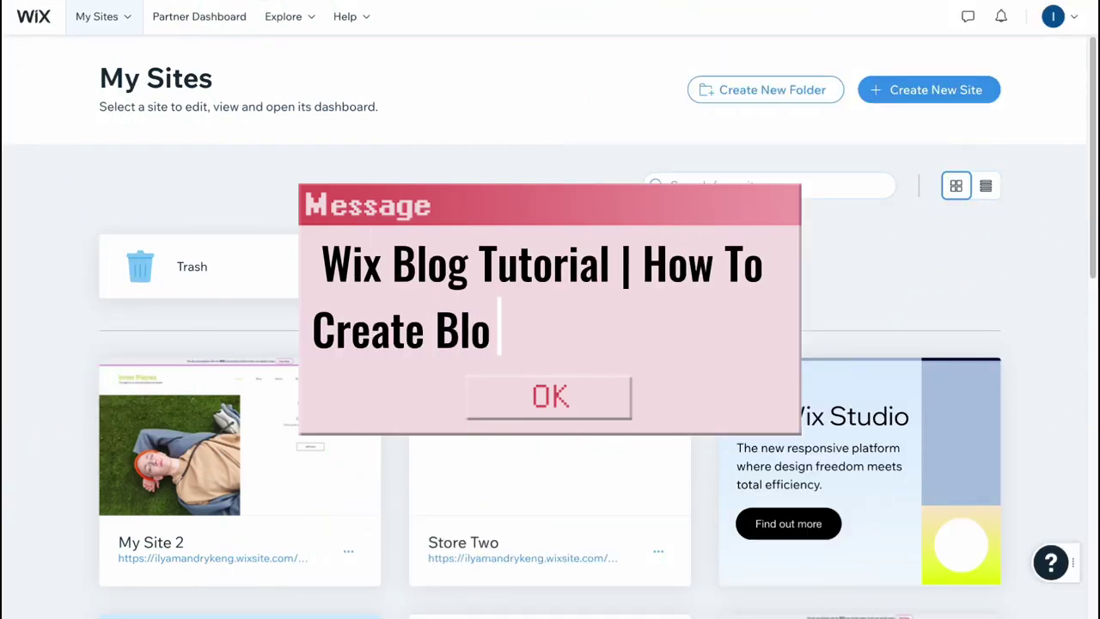
Start a new site on Wix Editor and choose Blog as the kind of website
{"action": "scroll", "coordinate": [550, 387], "scroll_direction": "down", "scroll_amount": 3}
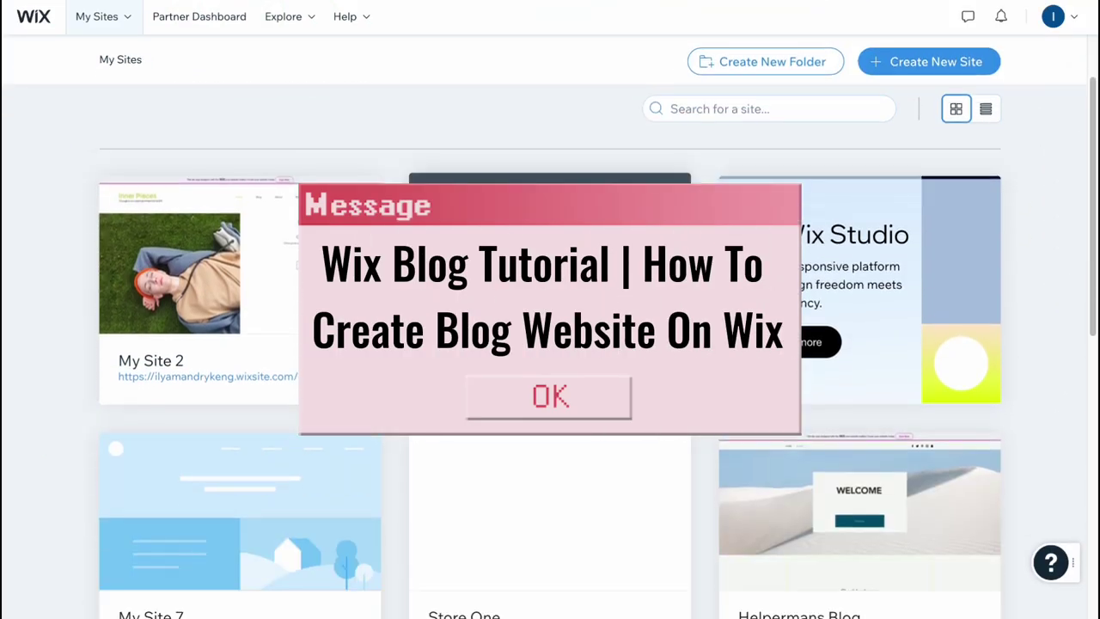
{"action": "scroll", "coordinate": [547, 312], "scroll_direction": "down", "scroll_amount": 3}
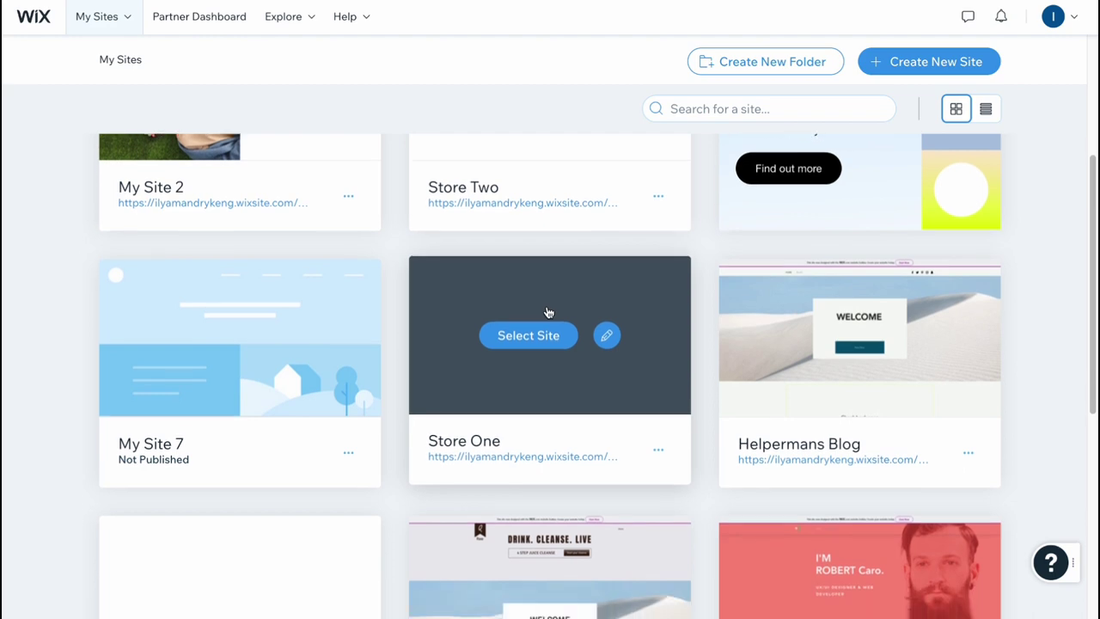
{"action": "scroll", "coordinate": [547, 312], "scroll_direction": "up", "scroll_amount": 5}
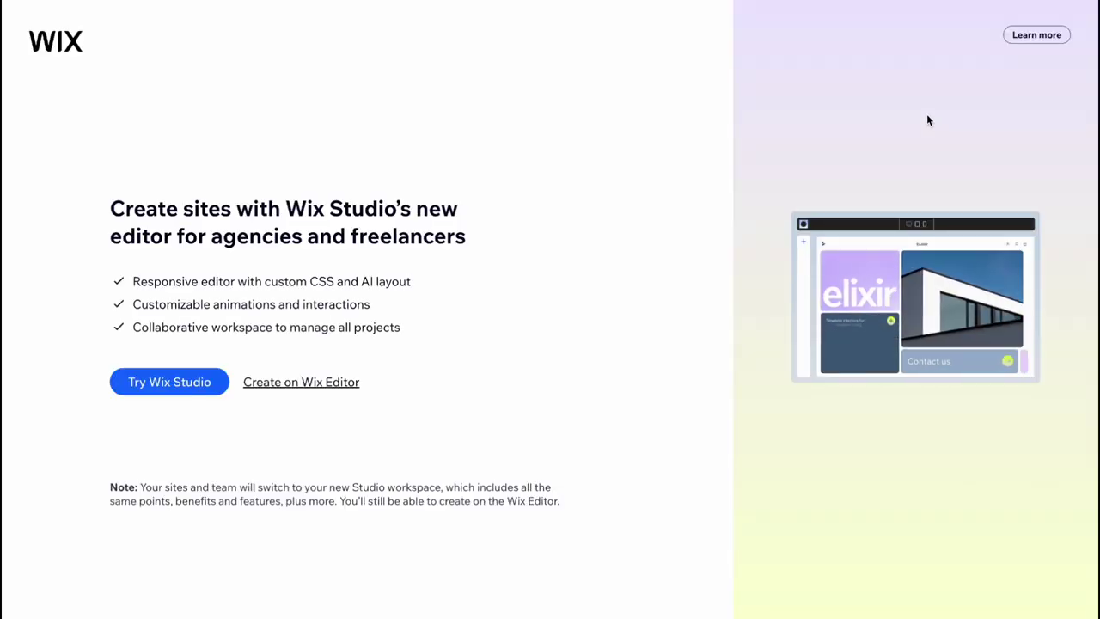
{"action": "left_click", "coordinate": [309, 385]}
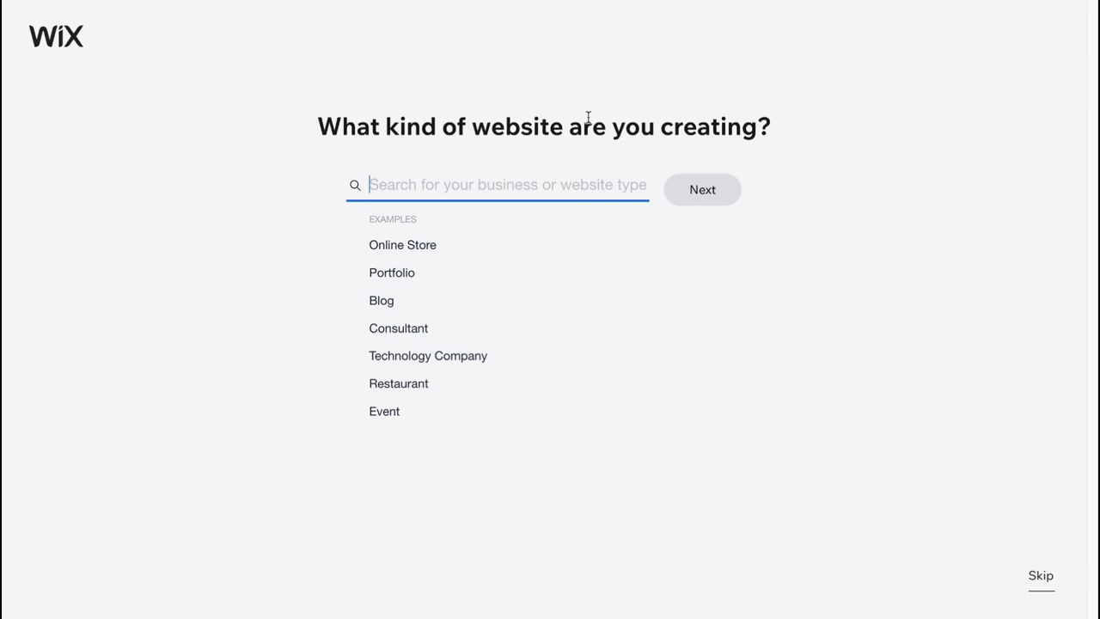
{"action": "left_click", "coordinate": [382, 301]}
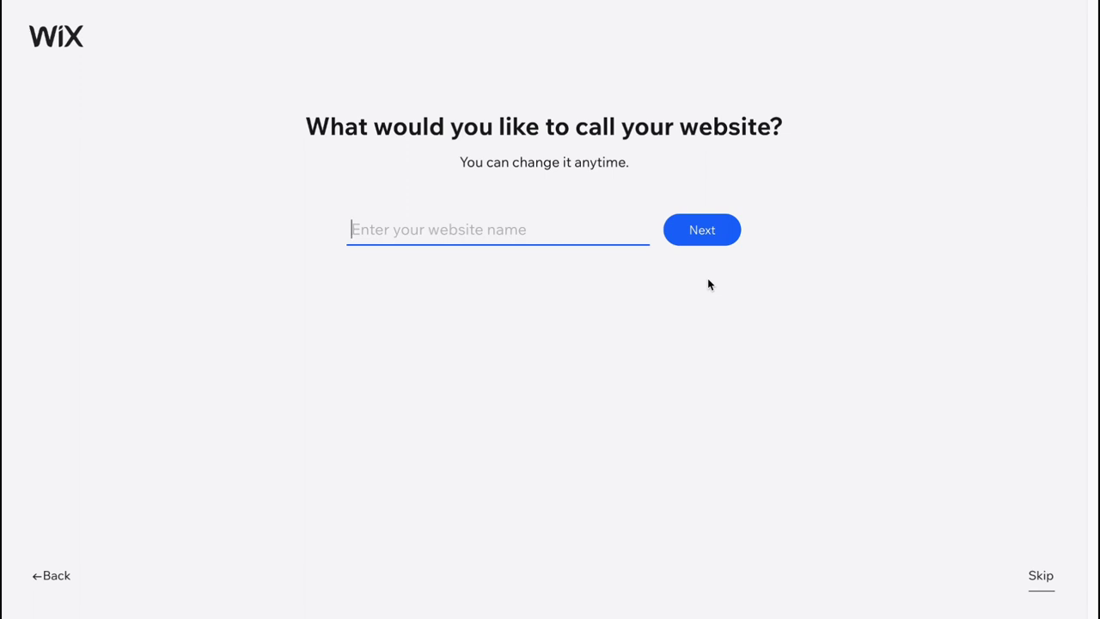
Name the website "My Blog" and choose to begin designing it with a template
{"action": "type", "text": "My Blog"}
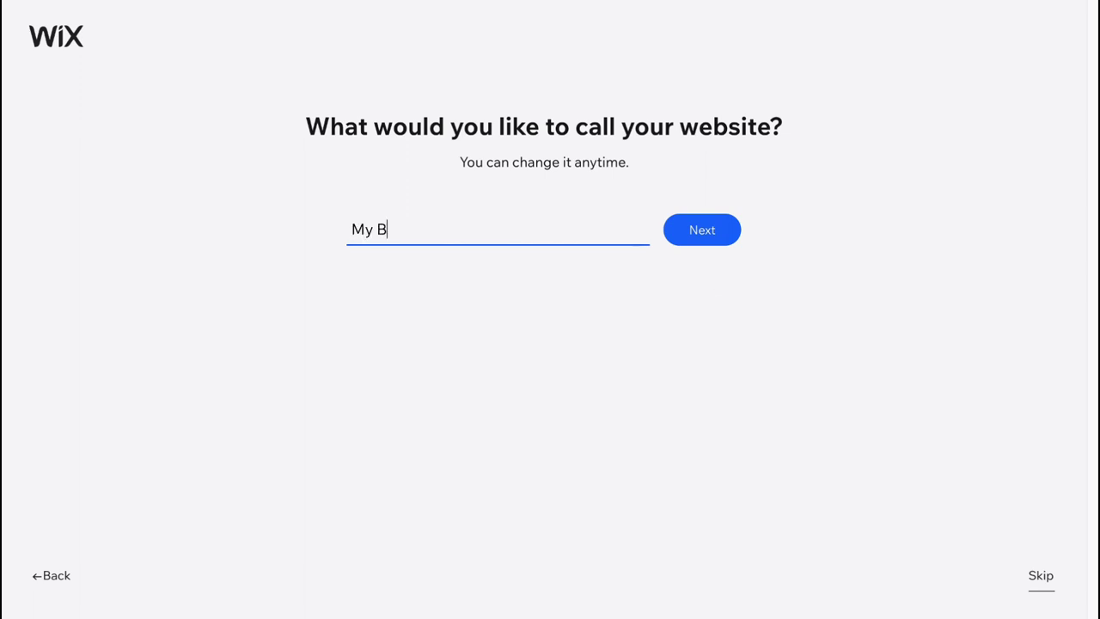
{"action": "left_click", "coordinate": [709, 241]}
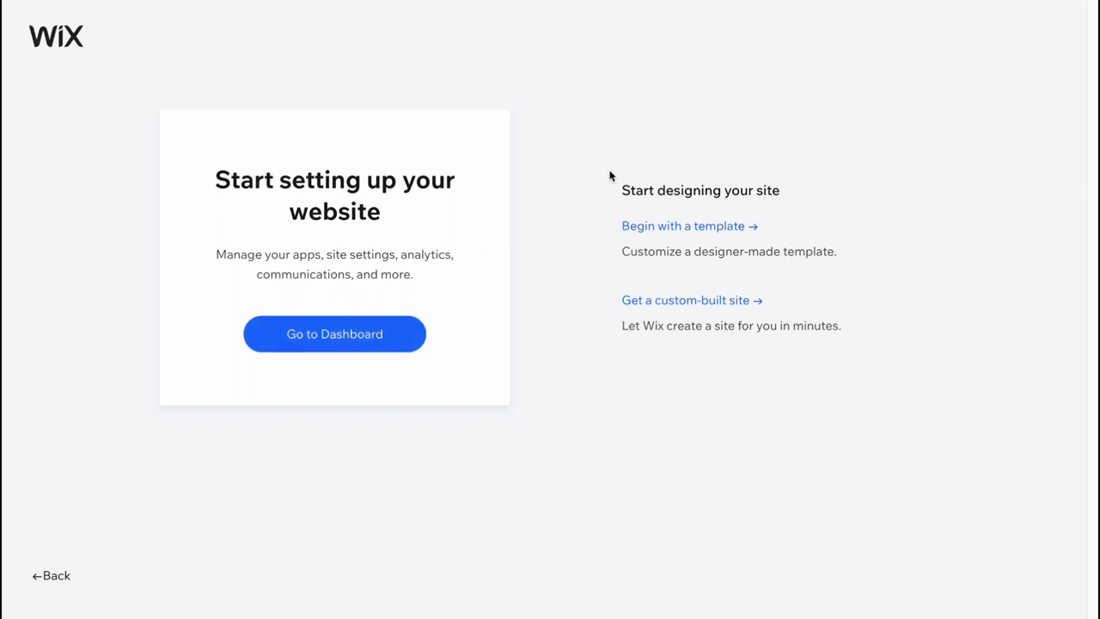
{"action": "left_click", "coordinate": [711, 237]}
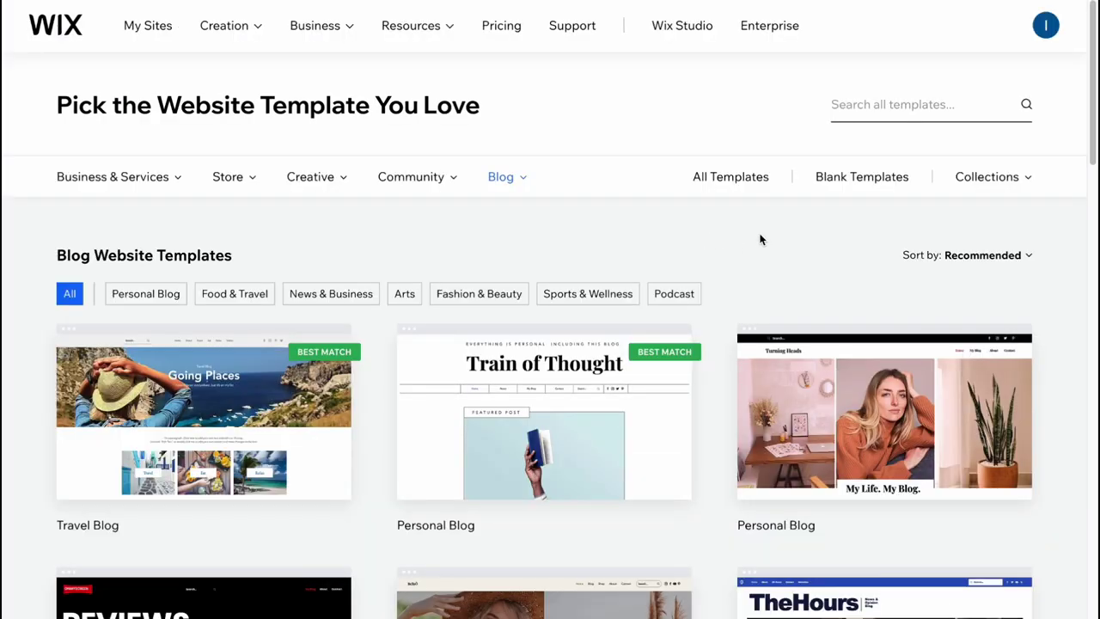
Browse the blog website templates on the first three result pages
{"action": "scroll", "coordinate": [699, 307], "scroll_direction": "down", "scroll_amount": 7}
{"action": "scroll", "coordinate": [687, 311], "scroll_direction": "down", "scroll_amount": 2}
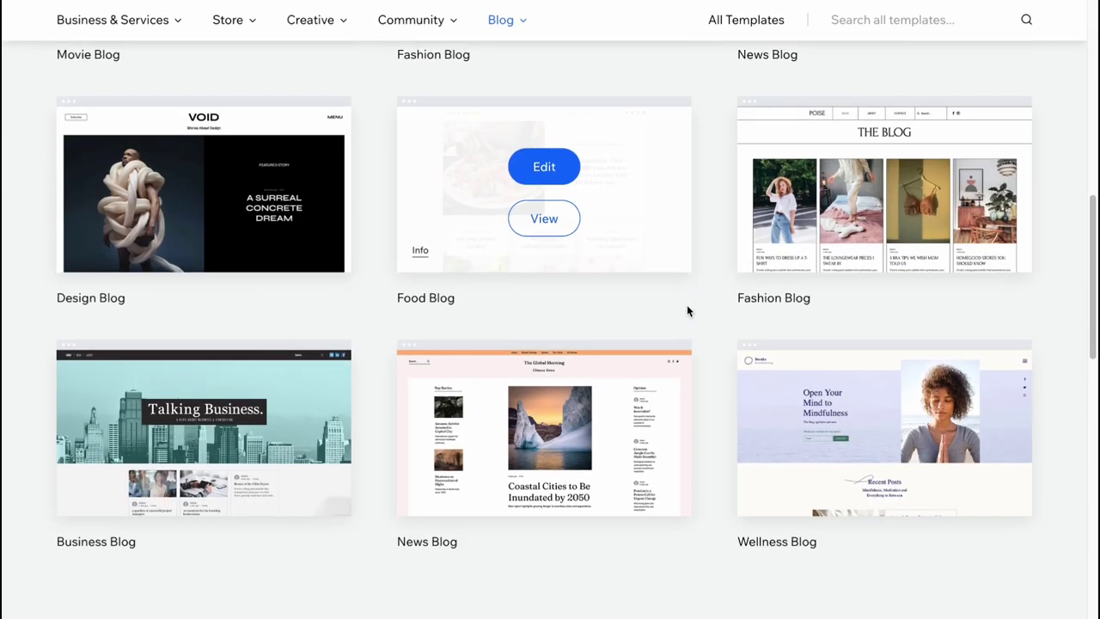
{"action": "scroll", "coordinate": [670, 319], "scroll_direction": "down", "scroll_amount": 5}
{"action": "left_click", "coordinate": [487, 337]}
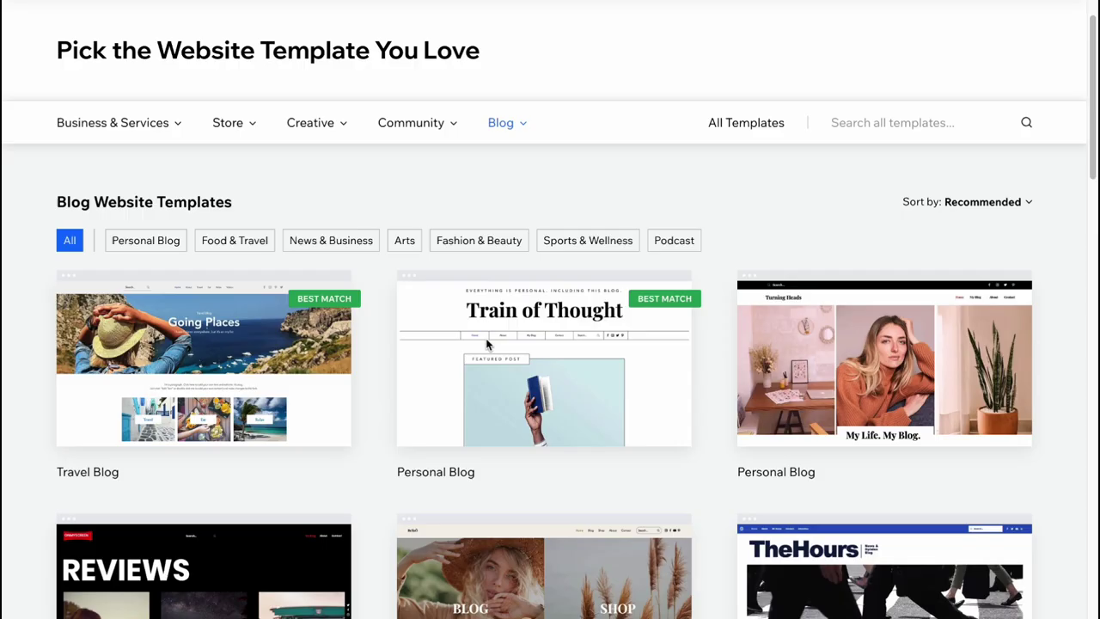
{"action": "scroll", "coordinate": [672, 439], "scroll_direction": "down", "scroll_amount": 10}
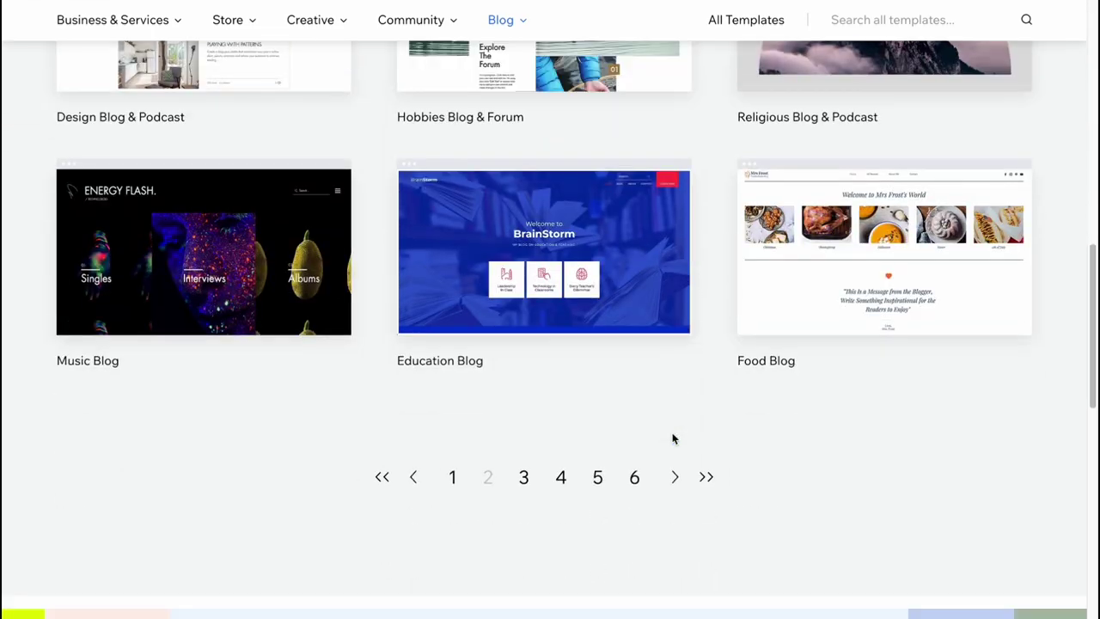
{"action": "left_click", "coordinate": [523, 478]}
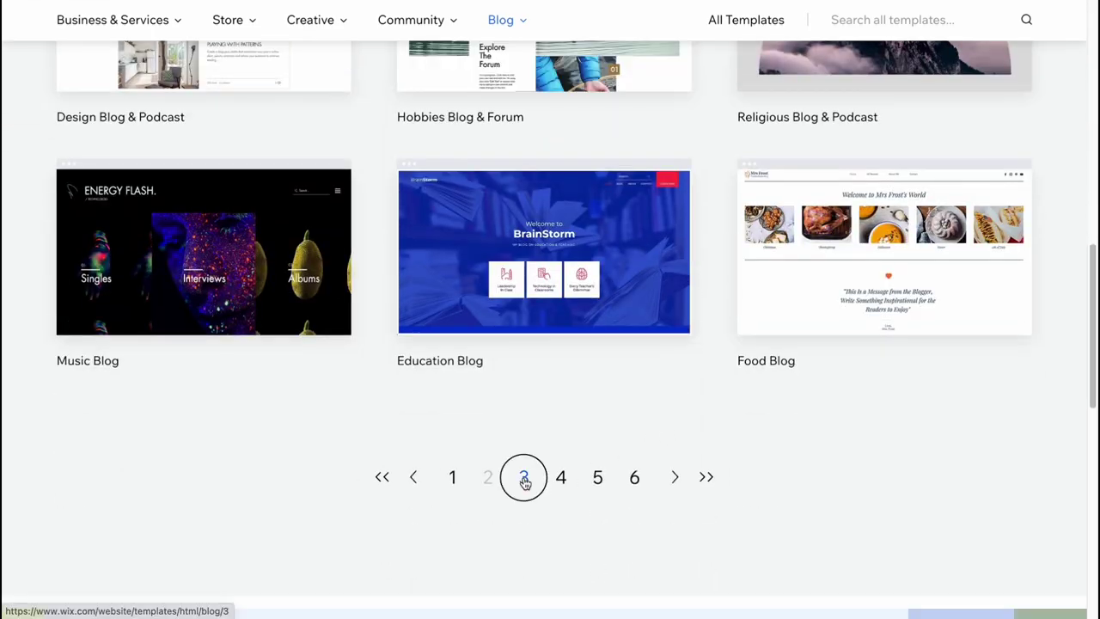
{"action": "scroll", "coordinate": [553, 381], "scroll_direction": "down", "scroll_amount": 1}
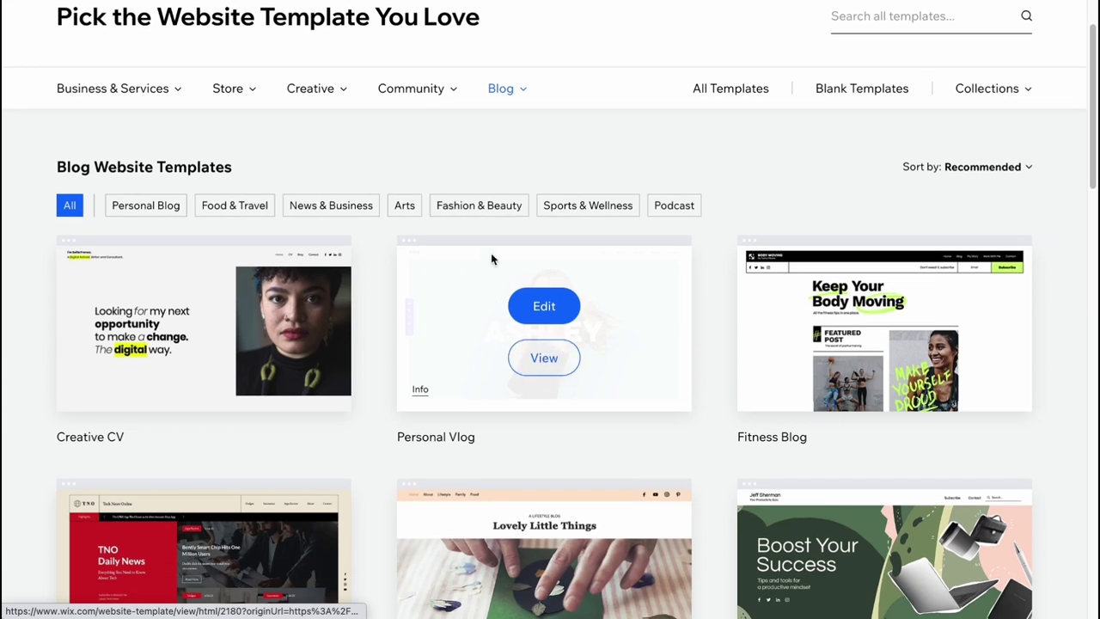
Open the preview of the Personal Vlog template
{"action": "mouse_move", "coordinate": [505, 108]}
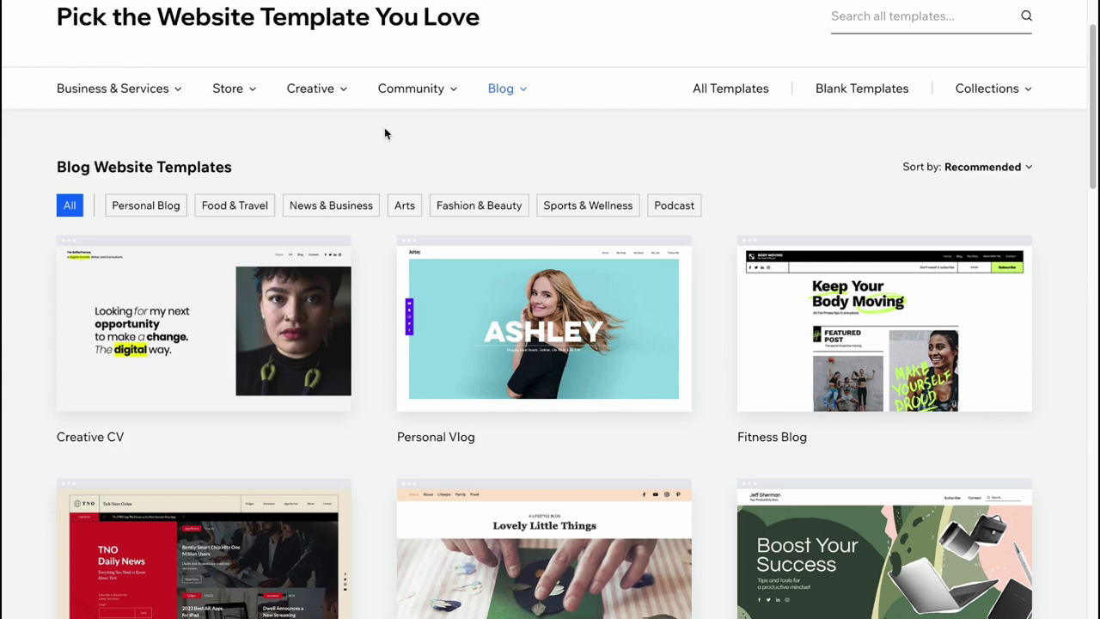
{"action": "scroll", "coordinate": [379, 427], "scroll_direction": "down", "scroll_amount": 1}
{"action": "mouse_move", "coordinate": [471, 256]}
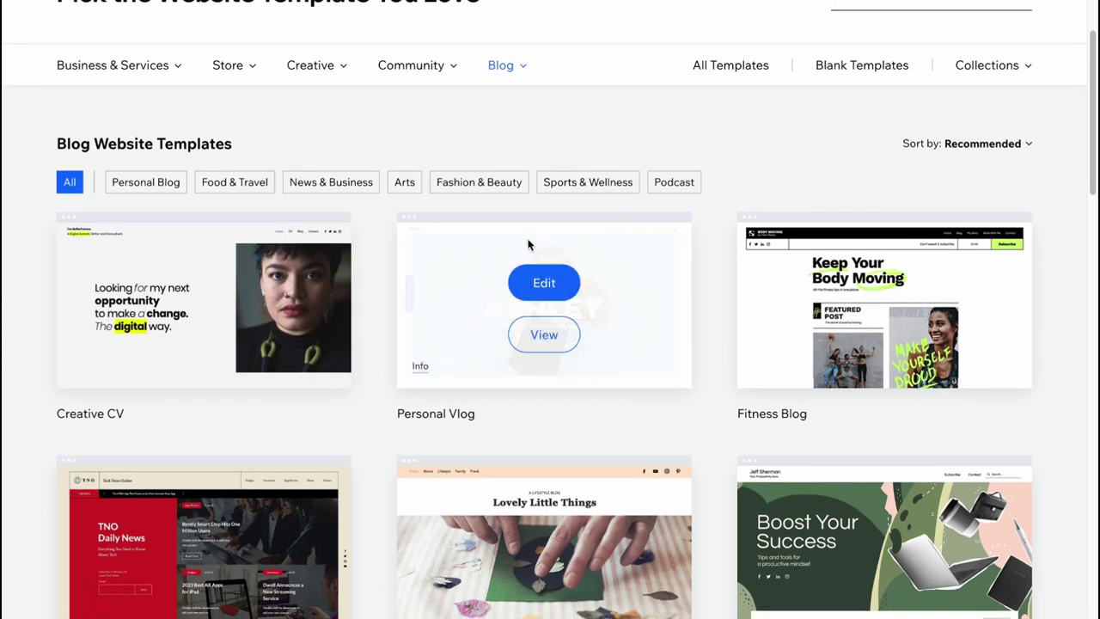
{"action": "left_click", "coordinate": [462, 416]}
{"action": "triple_click", "coordinate": [462, 416]}
{"action": "left_click", "coordinate": [591, 410]}
{"action": "scroll", "coordinate": [761, 286], "scroll_direction": "down", "scroll_amount": 3}
{"action": "triple_click", "coordinate": [761, 286]}
{"action": "left_click", "coordinate": [685, 246]}
{"action": "mouse_move", "coordinate": [639, 223]}
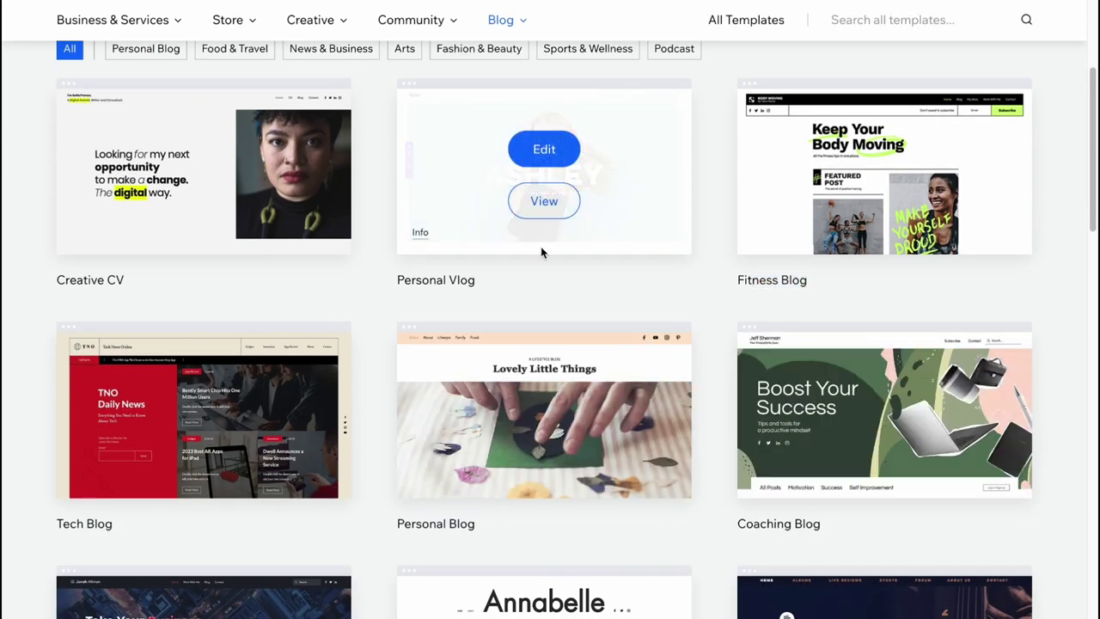
{"action": "left_click", "coordinate": [547, 206]}
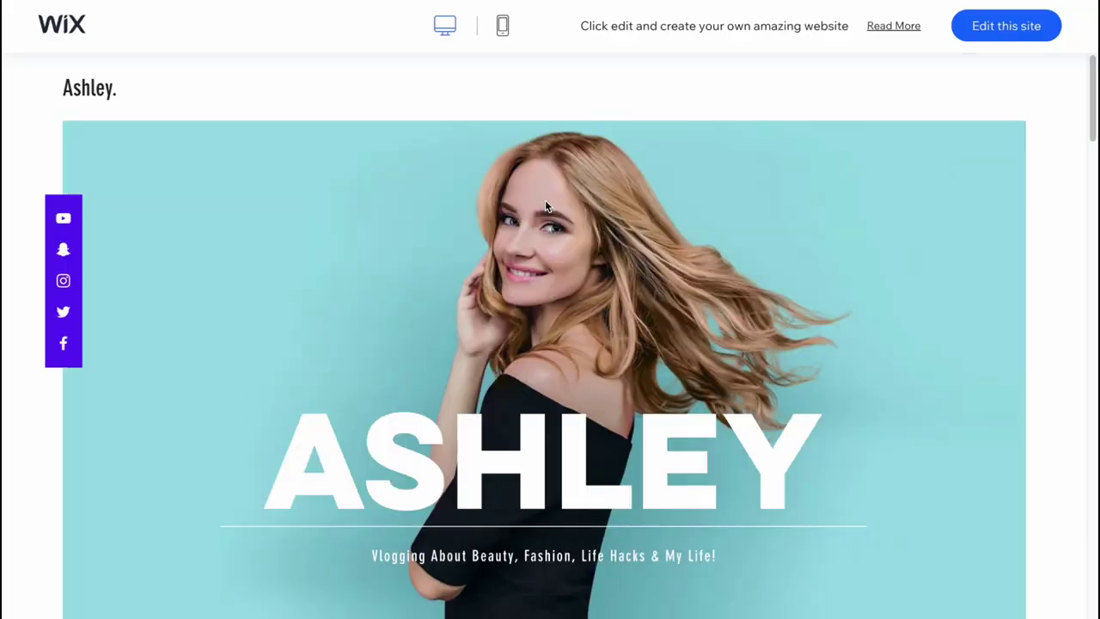
Look through the whole desktop preview of the template, from the header to the contact form
{"action": "scroll", "coordinate": [545, 206], "scroll_direction": "down", "scroll_amount": 10}
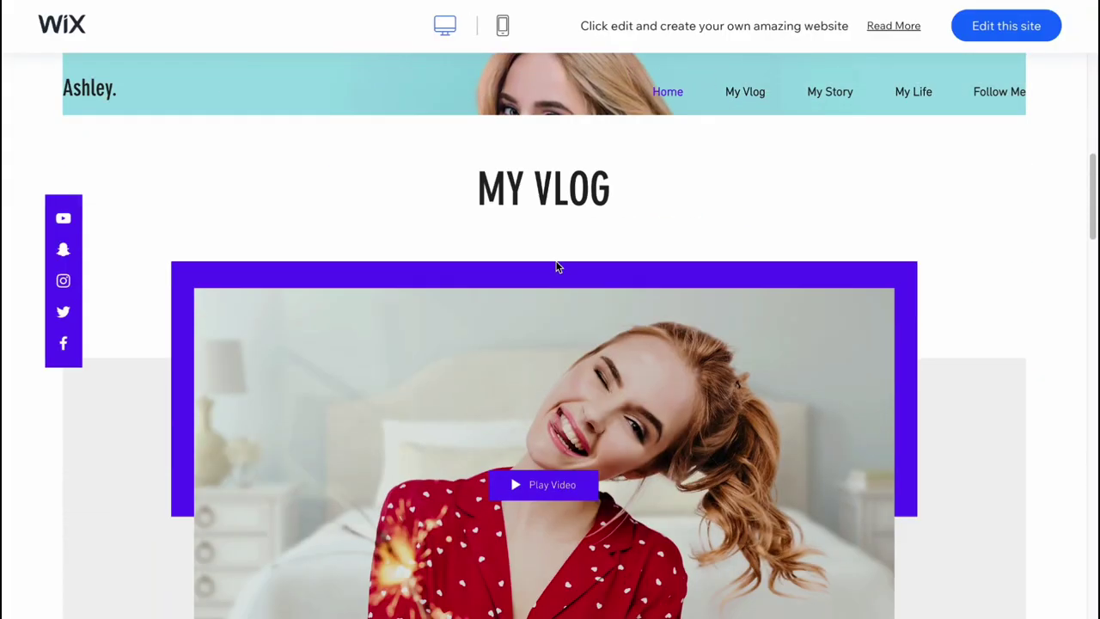
{"action": "scroll", "coordinate": [543, 254], "scroll_direction": "down", "scroll_amount": 15}
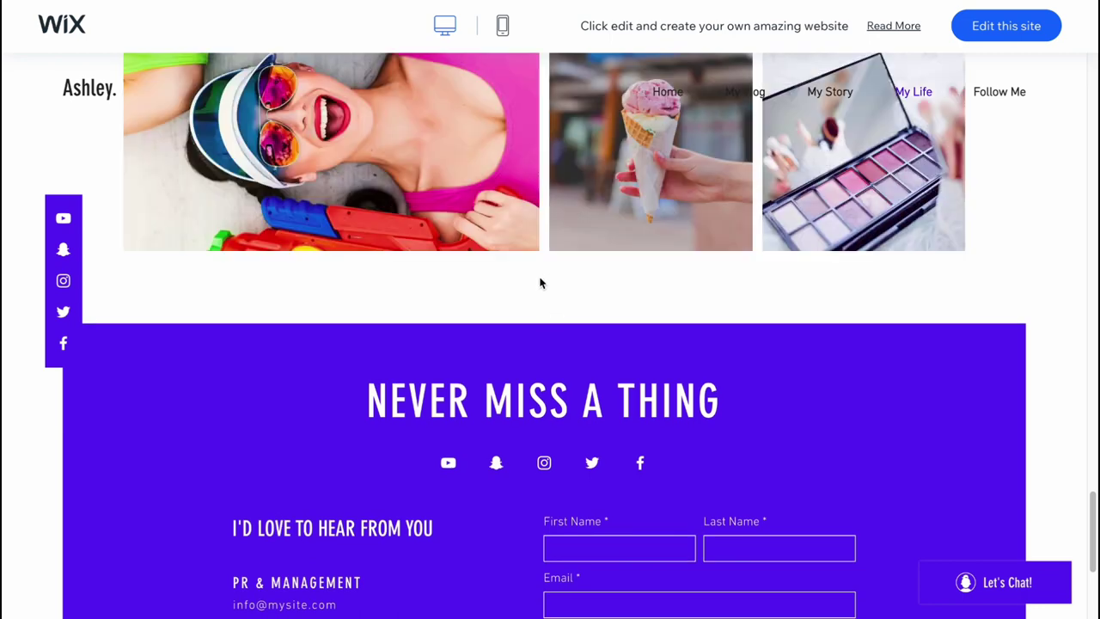
{"action": "scroll", "coordinate": [537, 281], "scroll_direction": "down", "scroll_amount": 3}
{"action": "scroll", "coordinate": [537, 277], "scroll_direction": "up", "scroll_amount": 5}
{"action": "scroll", "coordinate": [536, 277], "scroll_direction": "down", "scroll_amount": 5}
{"action": "scroll", "coordinate": [535, 270], "scroll_direction": "up", "scroll_amount": 20}
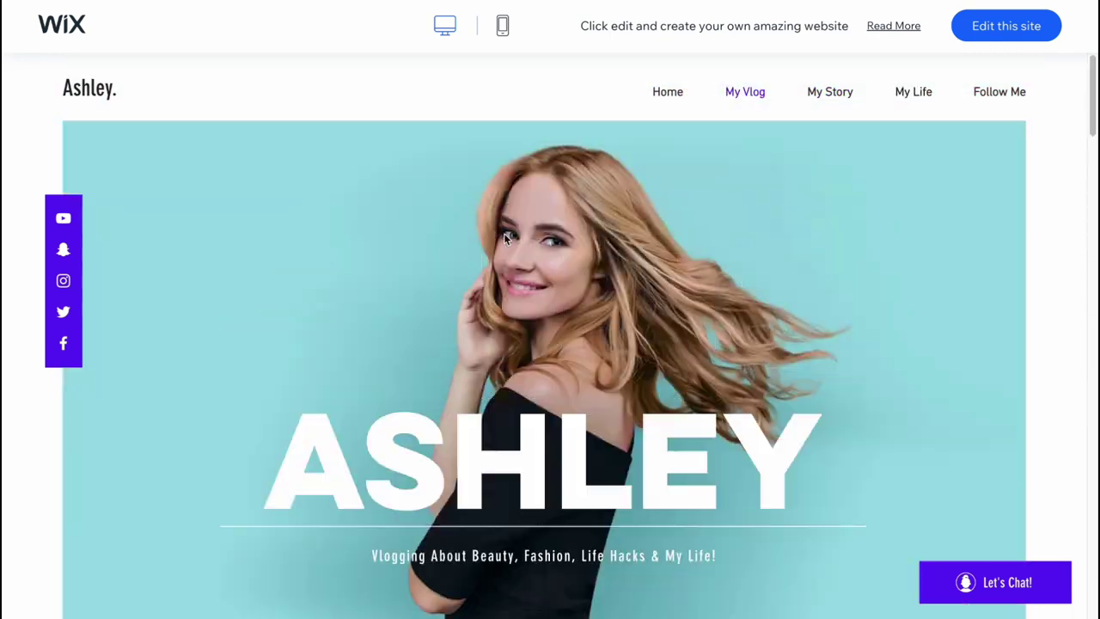
Switch the template preview to the mobile version and look through its page
{"action": "left_click", "coordinate": [503, 28]}
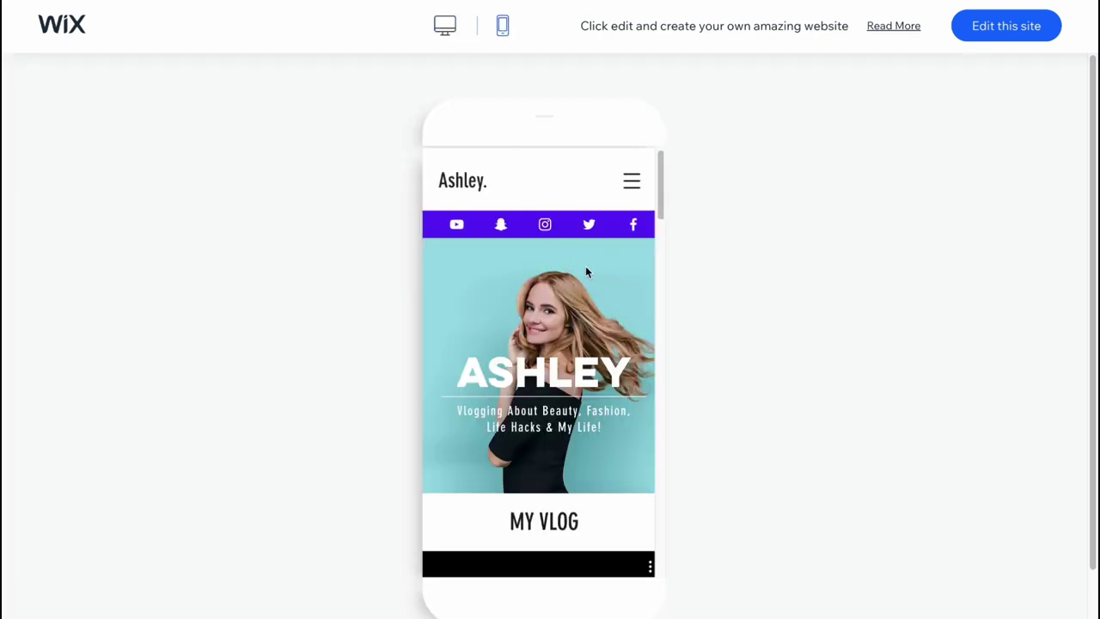
{"action": "scroll", "coordinate": [586, 265], "scroll_direction": "down", "scroll_amount": 5}
{"action": "scroll", "coordinate": [585, 273], "scroll_direction": "down", "scroll_amount": 10}
{"action": "scroll", "coordinate": [578, 287], "scroll_direction": "up", "scroll_amount": 3}
{"action": "scroll", "coordinate": [577, 287], "scroll_direction": "up", "scroll_amount": 12}
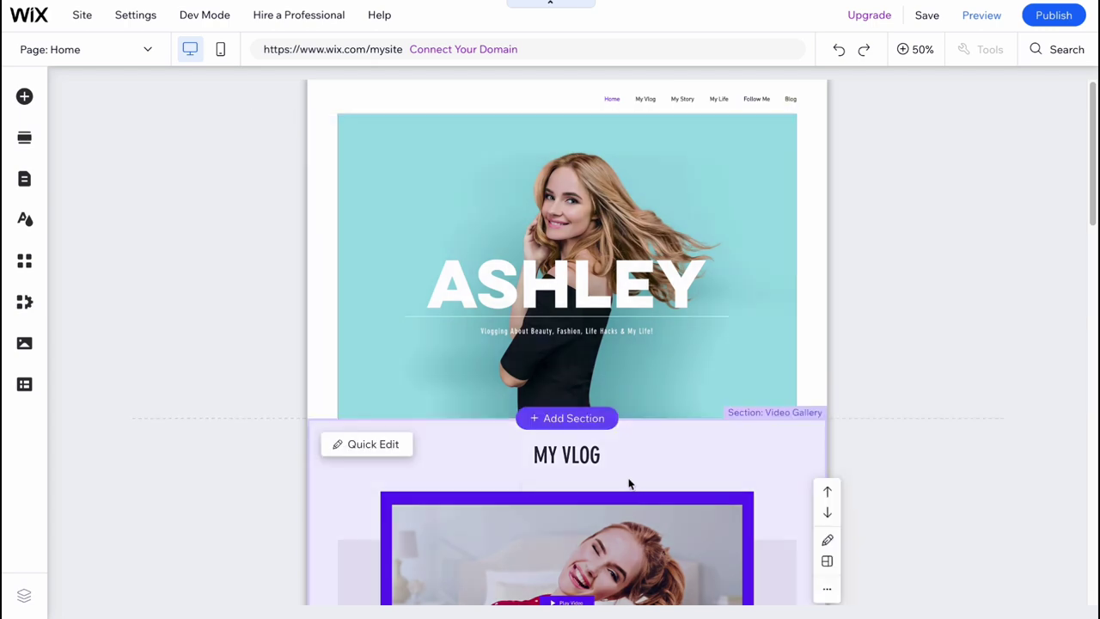
Look over the sections of the template's home page in the editor
{"action": "scroll", "coordinate": [617, 477], "scroll_direction": "down", "scroll_amount": 2}
{"action": "scroll", "coordinate": [617, 477], "scroll_direction": "down", "scroll_amount": 15}
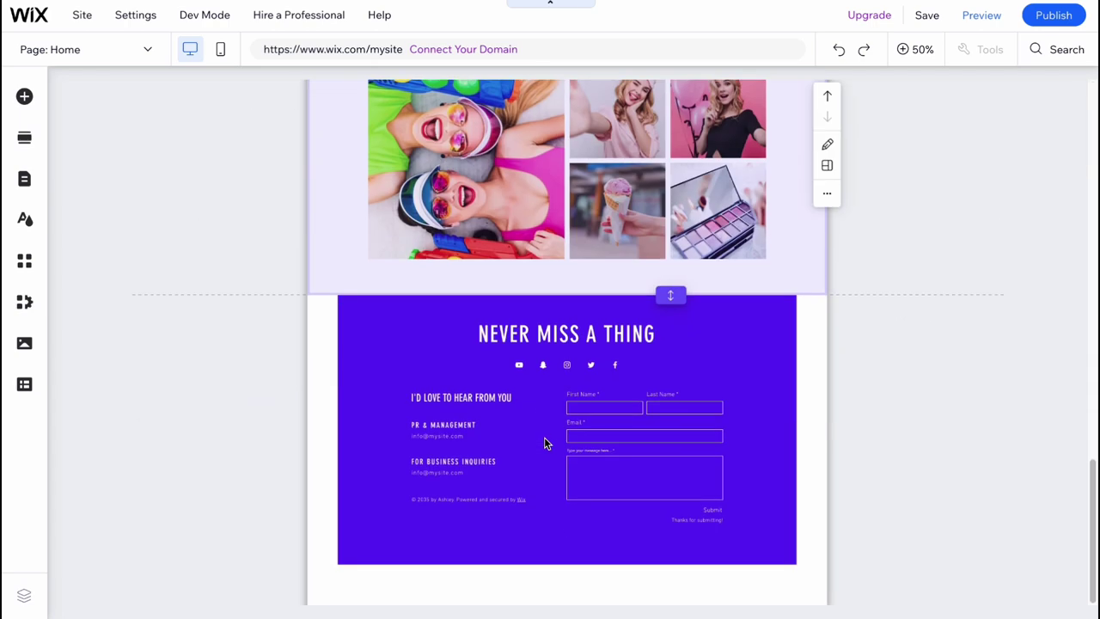
{"action": "scroll", "coordinate": [544, 437], "scroll_direction": "up", "scroll_amount": 10}
{"action": "scroll", "coordinate": [536, 437], "scroll_direction": "up", "scroll_amount": 5}
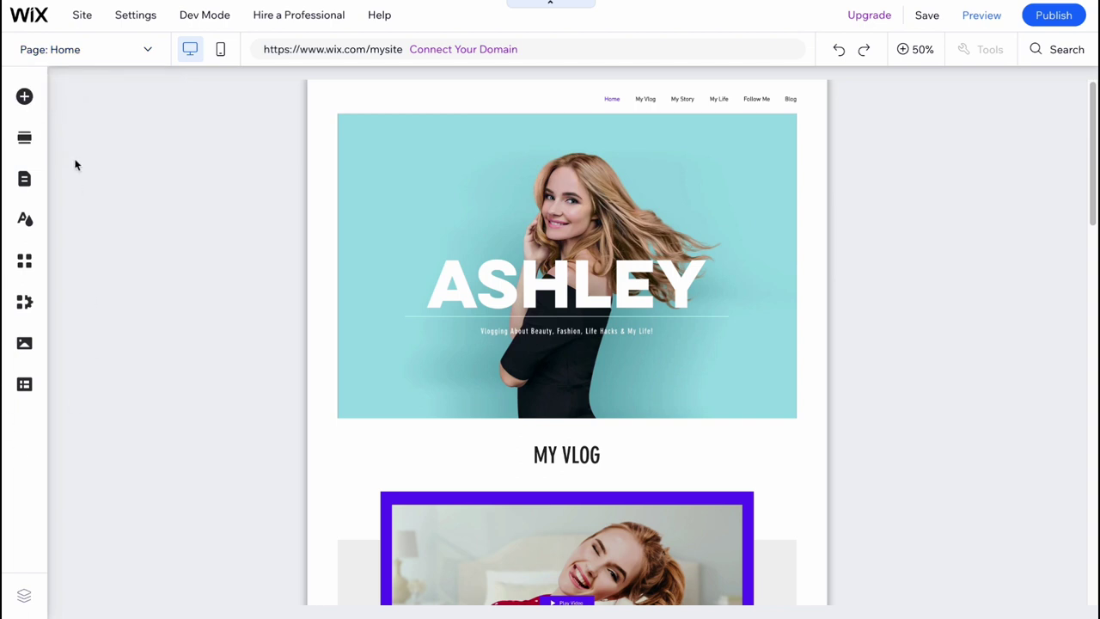
Try several featured color themes and apply the off-white, dark green, teal, lime, light blue and plum one to the site
{"action": "left_click", "coordinate": [25, 223]}
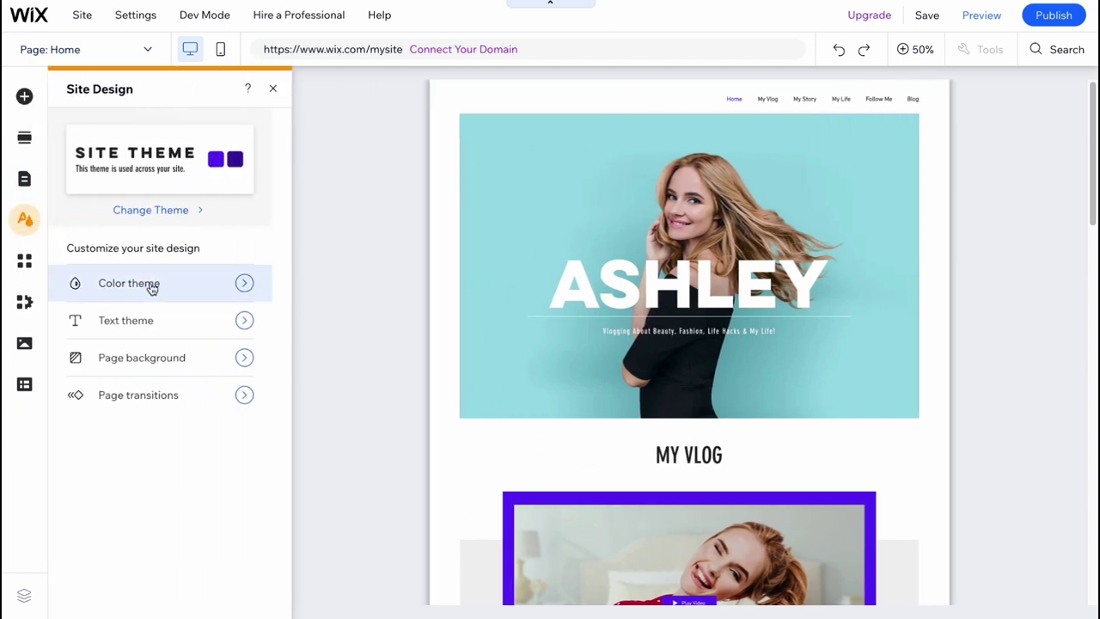
{"action": "left_click", "coordinate": [151, 288]}
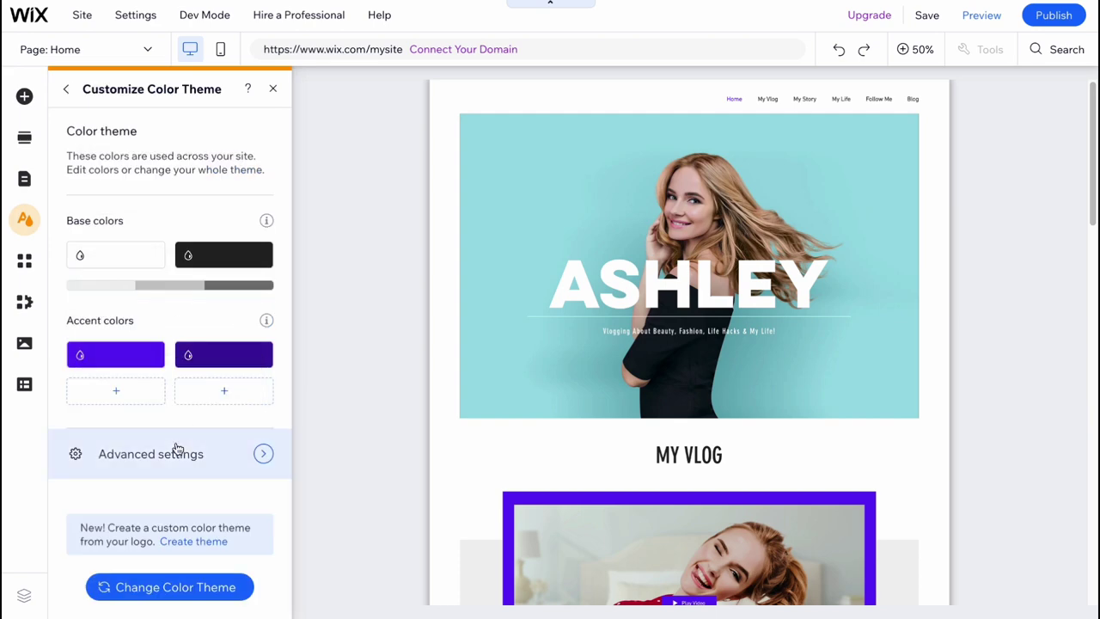
{"action": "left_click", "coordinate": [204, 587]}
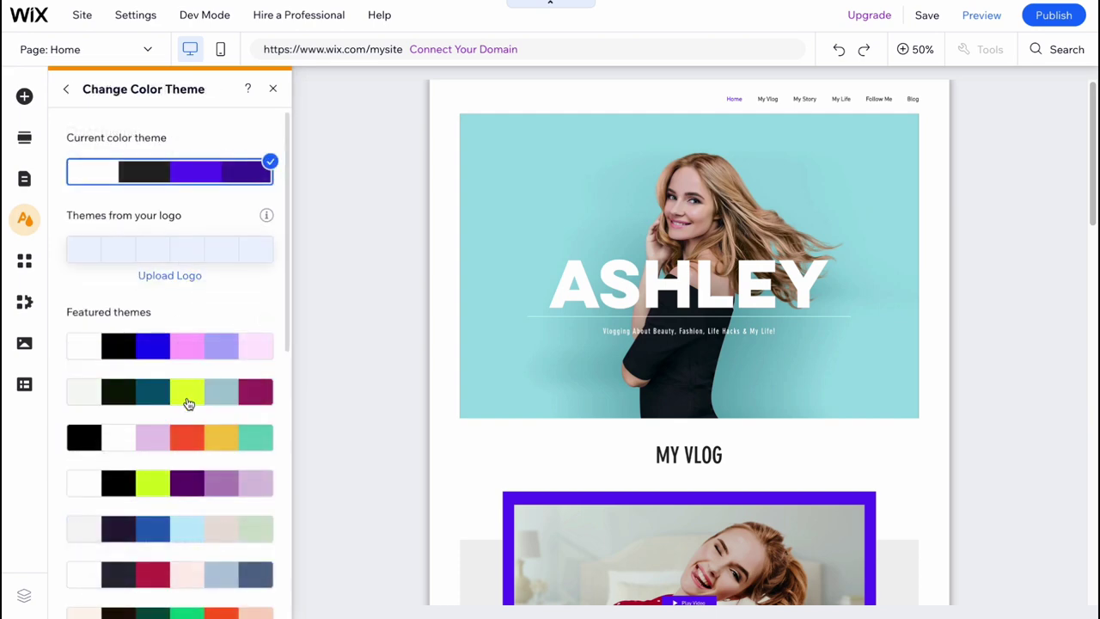
{"action": "left_click", "coordinate": [194, 391]}
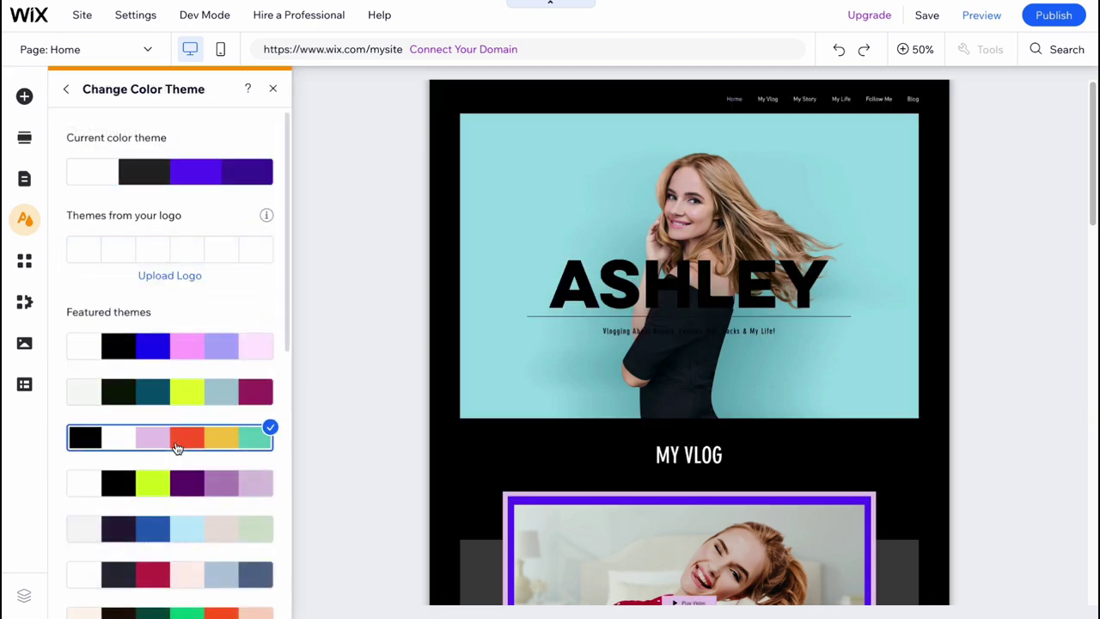
{"action": "left_click", "coordinate": [170, 483]}
{"action": "left_click", "coordinate": [185, 442]}
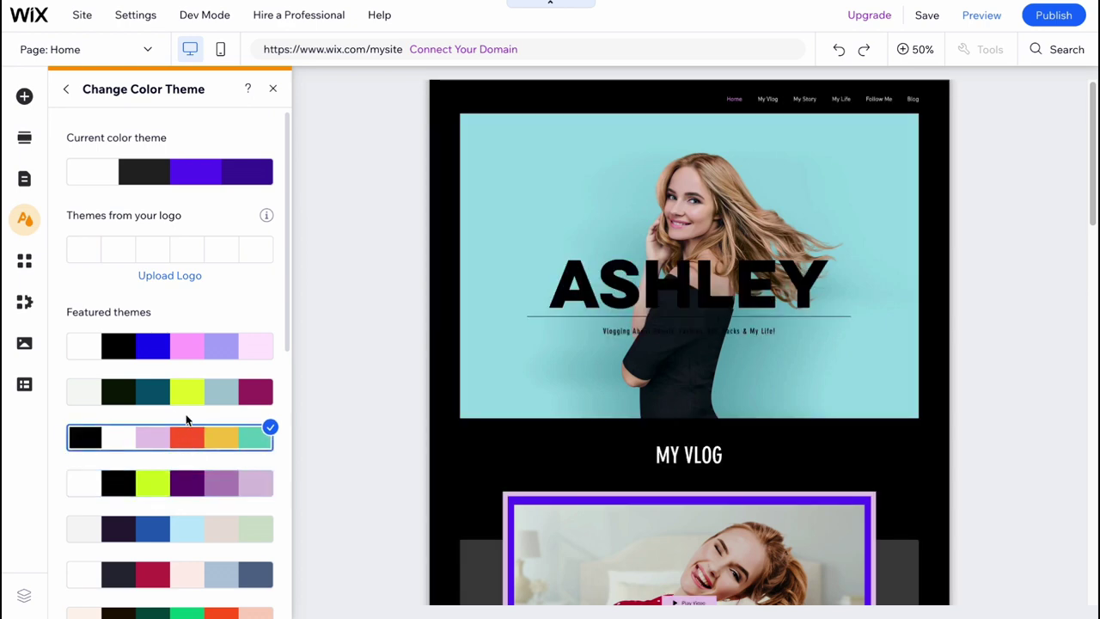
{"action": "left_click", "coordinate": [182, 400]}
{"action": "scroll", "coordinate": [181, 401], "scroll_direction": "down", "scroll_amount": 3}
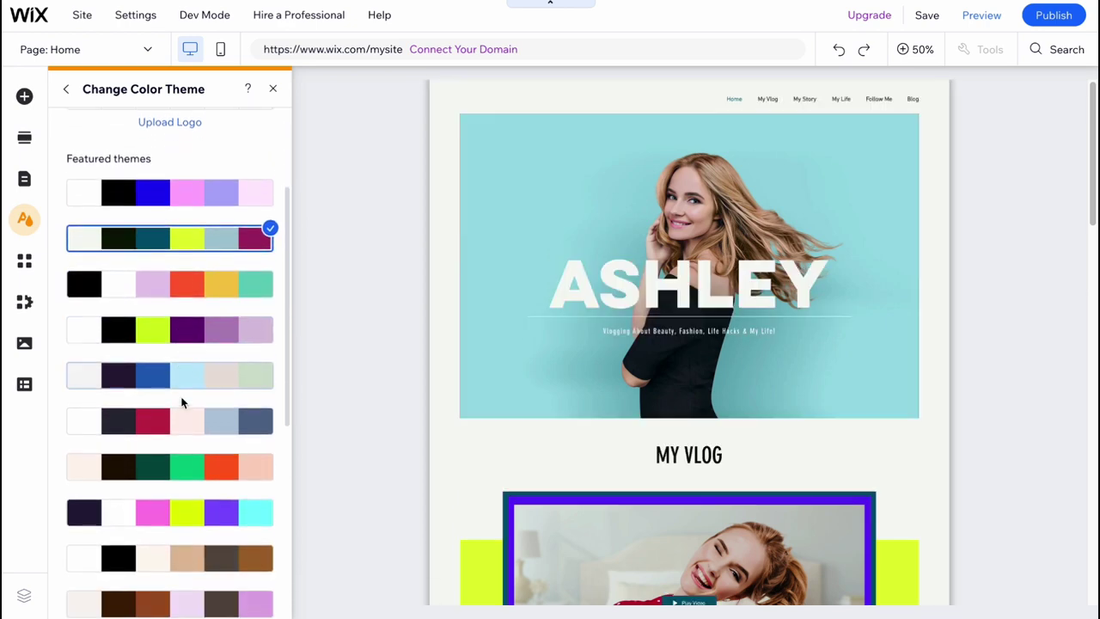
{"action": "scroll", "coordinate": [575, 409], "scroll_direction": "down", "scroll_amount": 10}
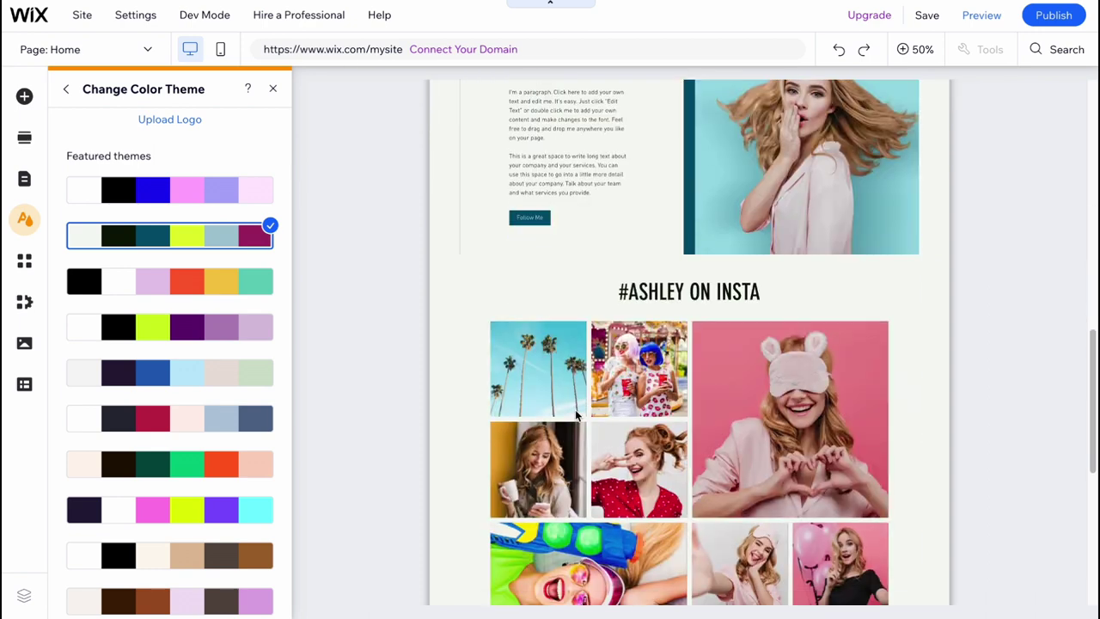
{"action": "scroll", "coordinate": [575, 416], "scroll_direction": "up", "scroll_amount": 10}
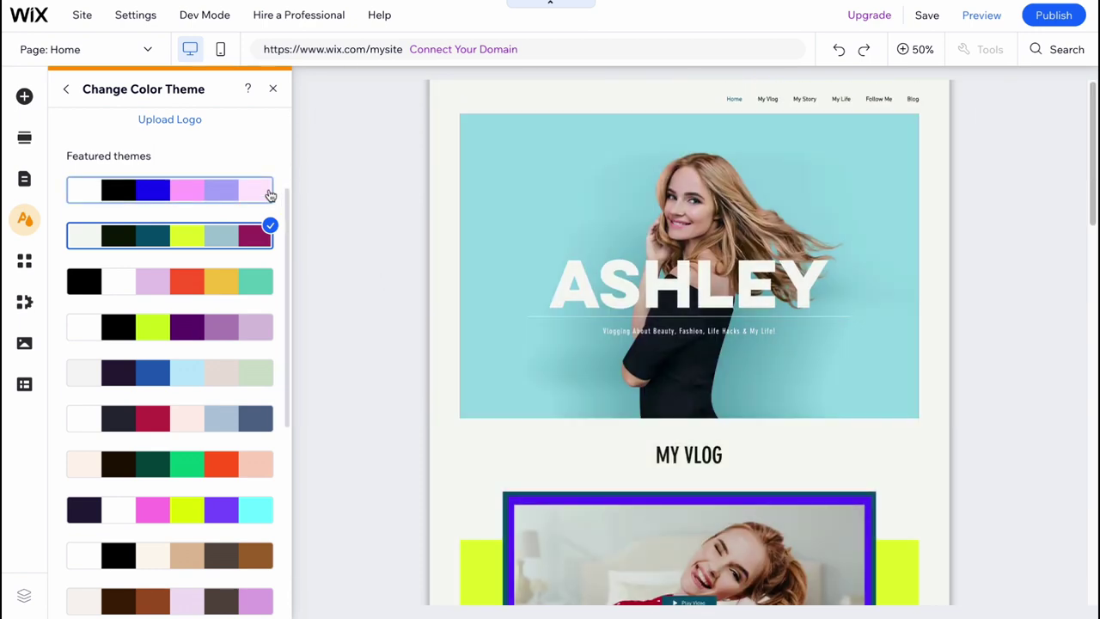
Return to the site design settings and open the text theme customization with its heading styles
{"action": "left_click", "coordinate": [66, 90]}
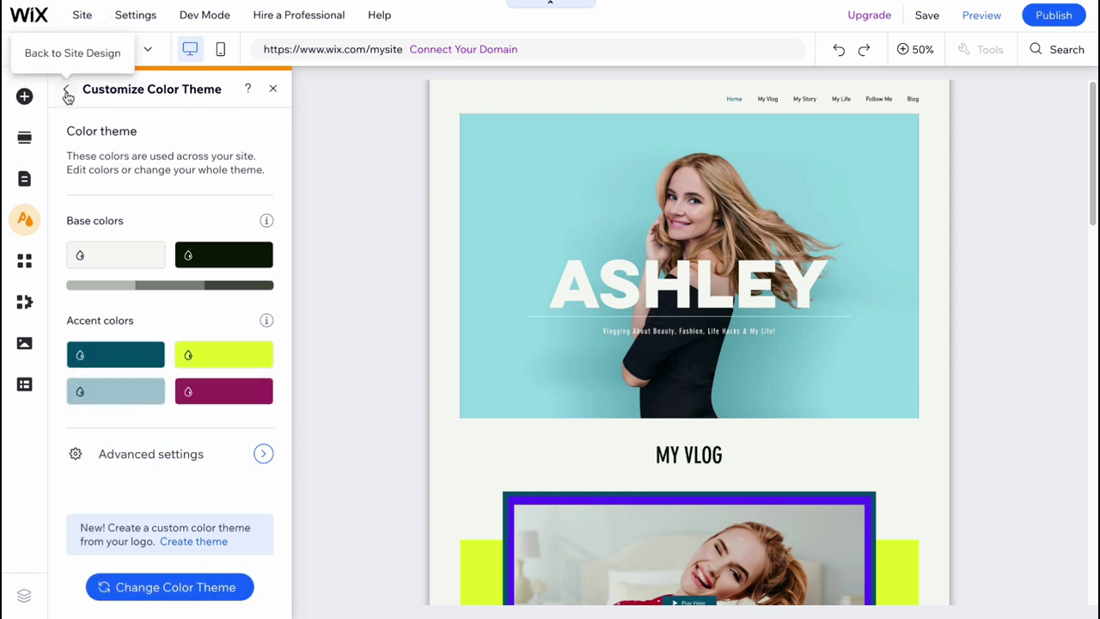
{"action": "left_click", "coordinate": [66, 89]}
{"action": "left_click", "coordinate": [114, 319]}
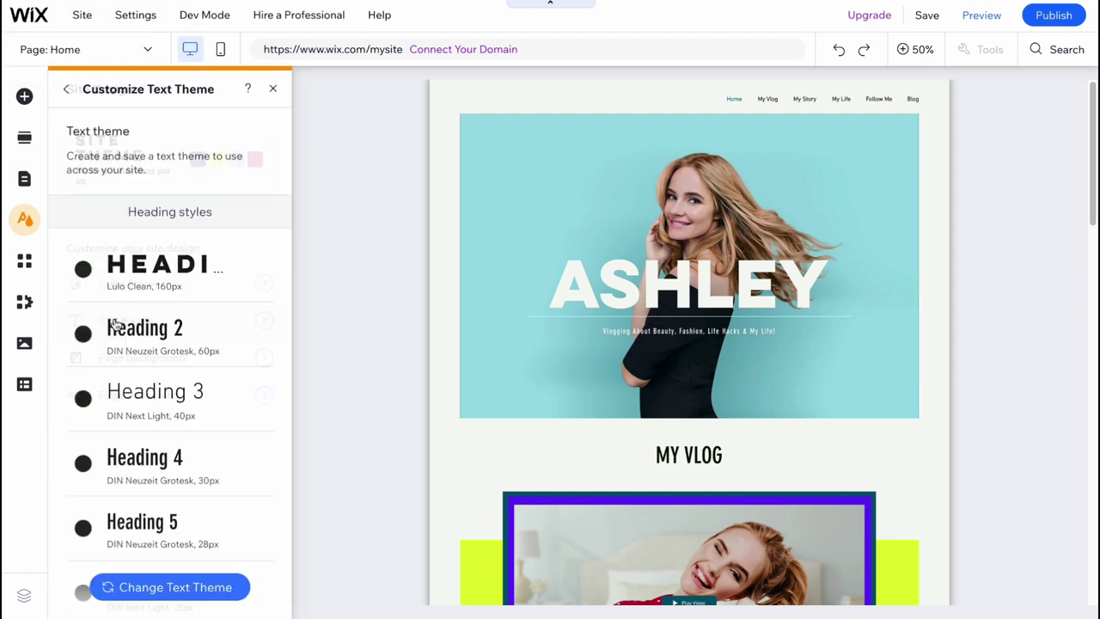
{"action": "left_click", "coordinate": [121, 458]}
{"action": "left_click", "coordinate": [679, 592]}
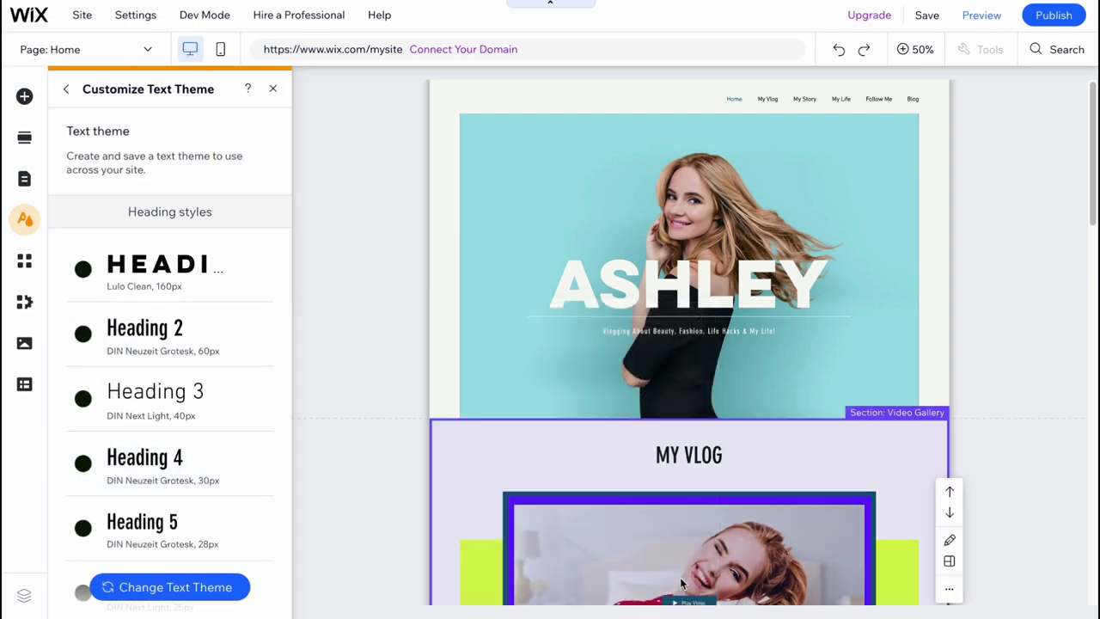
Set the site's page transition to Horizontal and return to the site design settings
{"action": "left_click", "coordinate": [66, 90]}
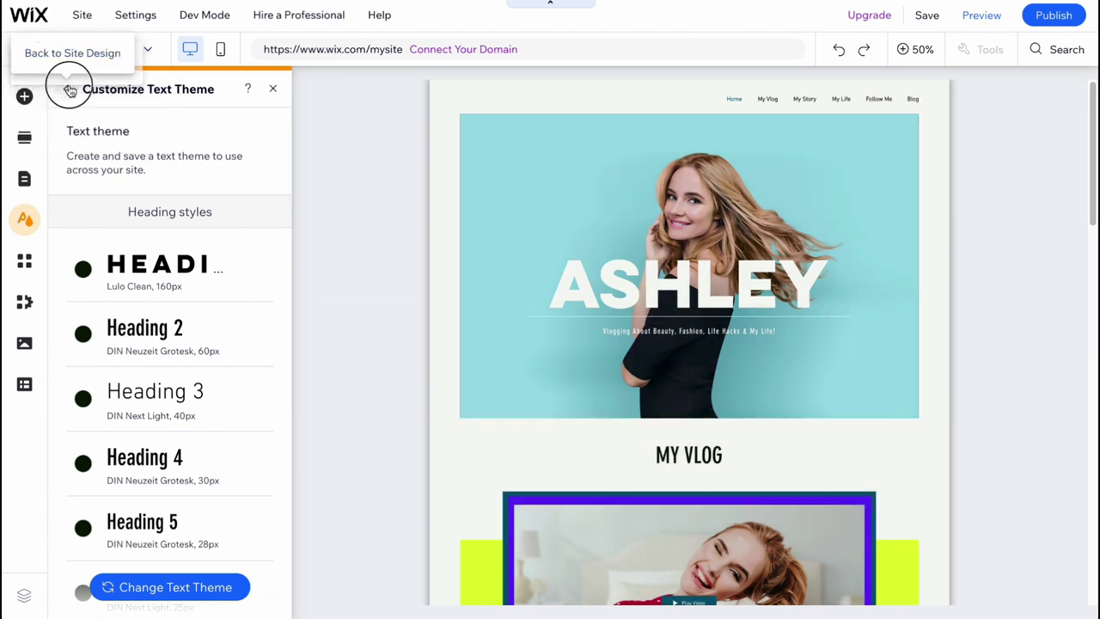
{"action": "left_click", "coordinate": [170, 394]}
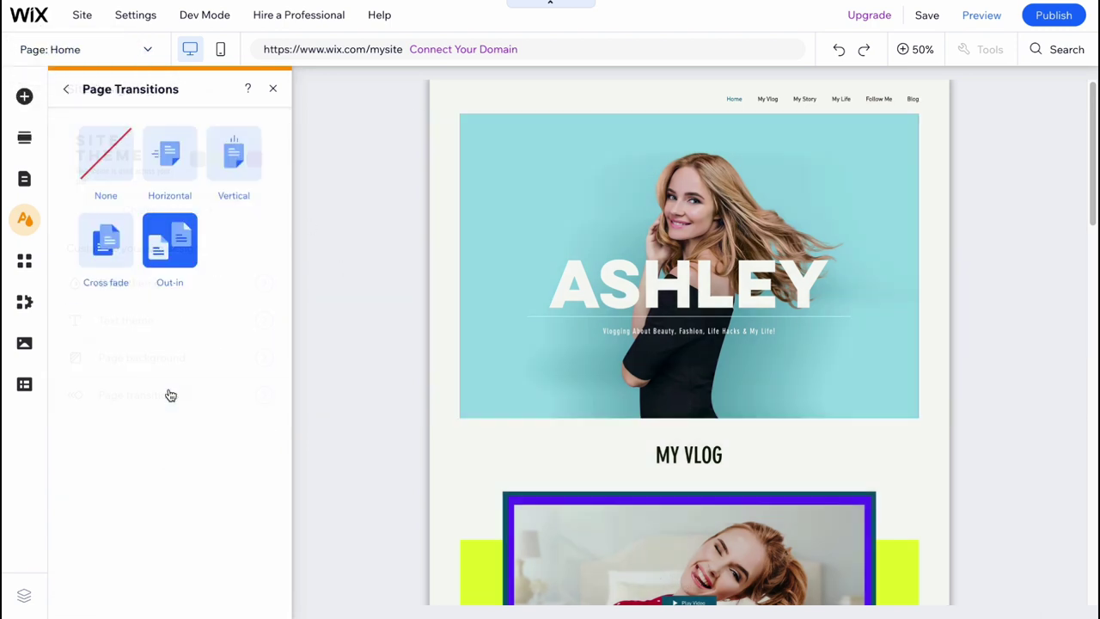
{"action": "left_click", "coordinate": [174, 167]}
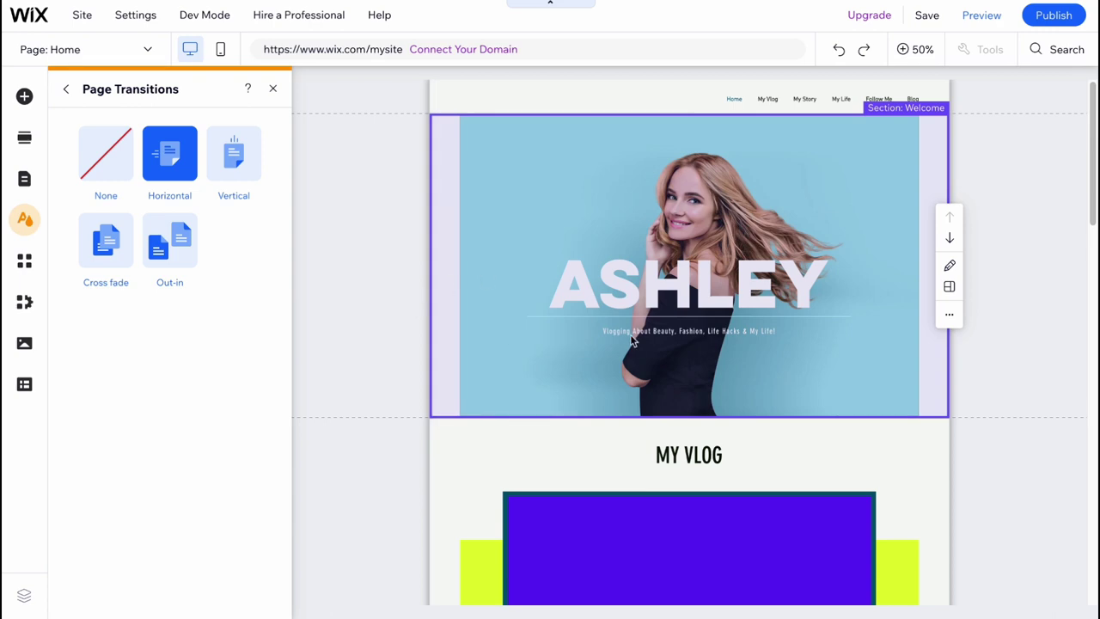
{"action": "scroll", "coordinate": [633, 341], "scroll_direction": "down", "scroll_amount": 10}
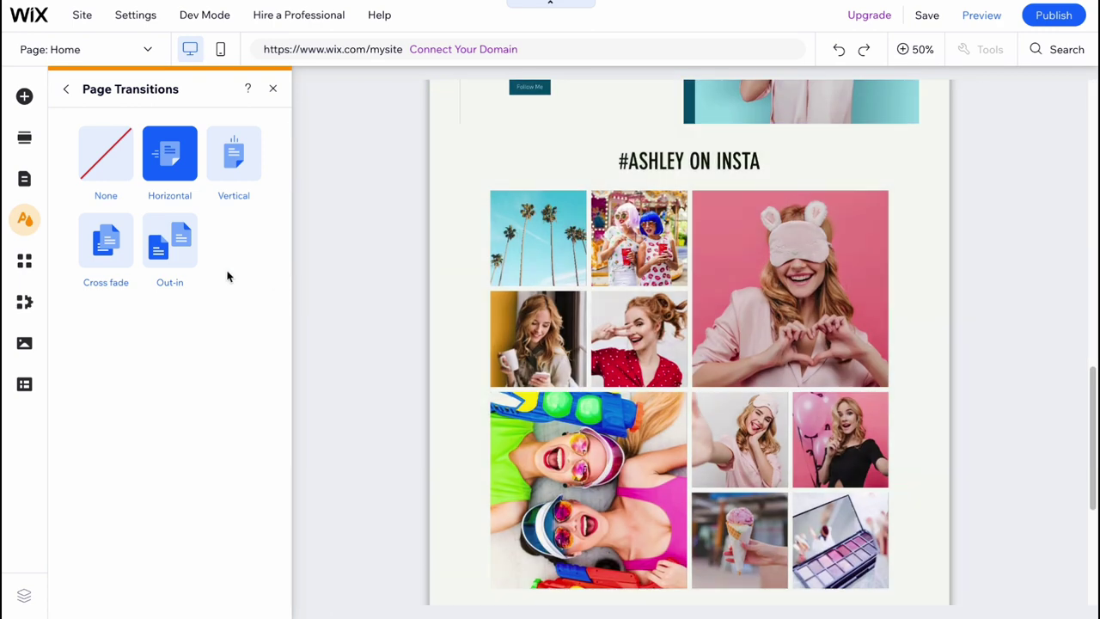
{"action": "left_click", "coordinate": [65, 89]}
Try moving the About section one place up on the home page, and return it to its original place
{"action": "scroll", "coordinate": [579, 348], "scroll_direction": "up", "scroll_amount": 10}
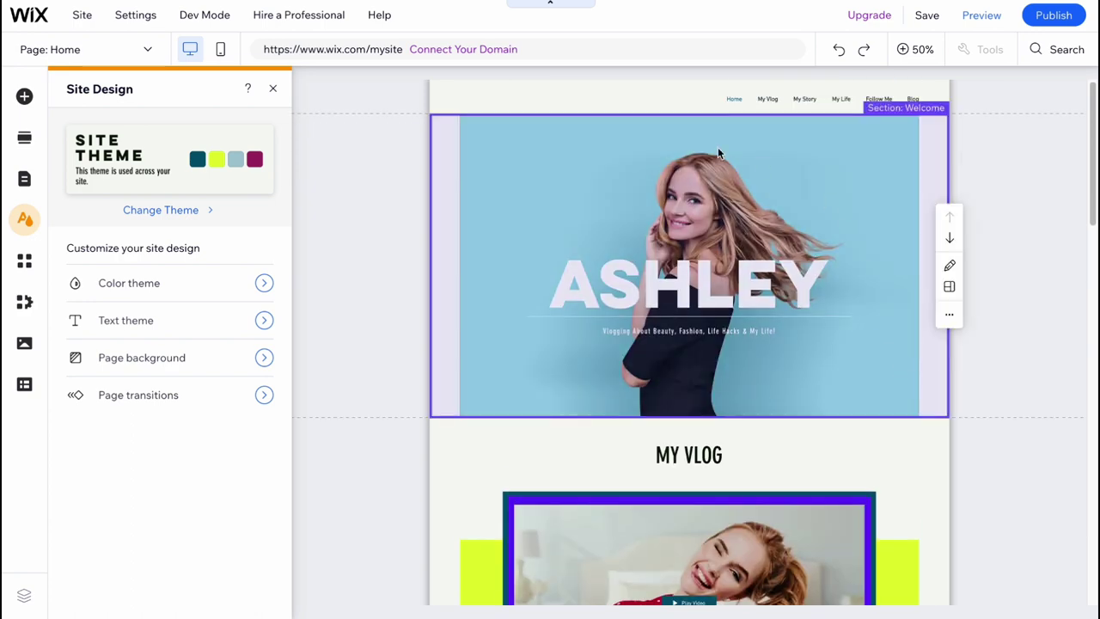
{"action": "scroll", "coordinate": [842, 308], "scroll_direction": "down", "scroll_amount": 10}
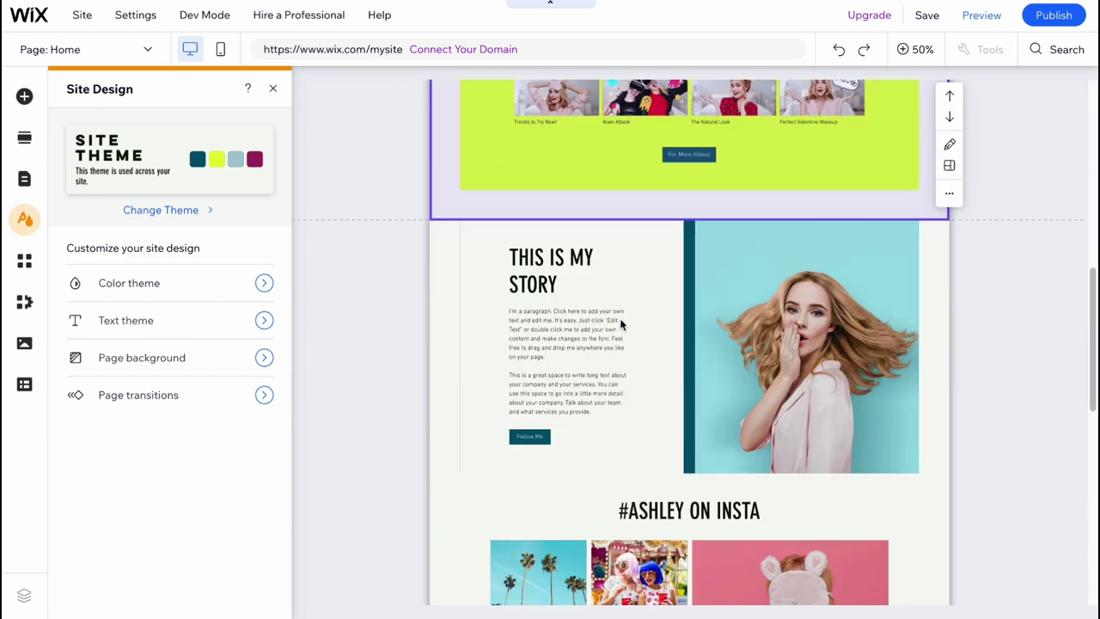
{"action": "scroll", "coordinate": [696, 457], "scroll_direction": "down", "scroll_amount": 2}
{"action": "scroll", "coordinate": [696, 457], "scroll_direction": "up", "scroll_amount": 2}
{"action": "scroll", "coordinate": [695, 453], "scroll_direction": "up", "scroll_amount": 1}
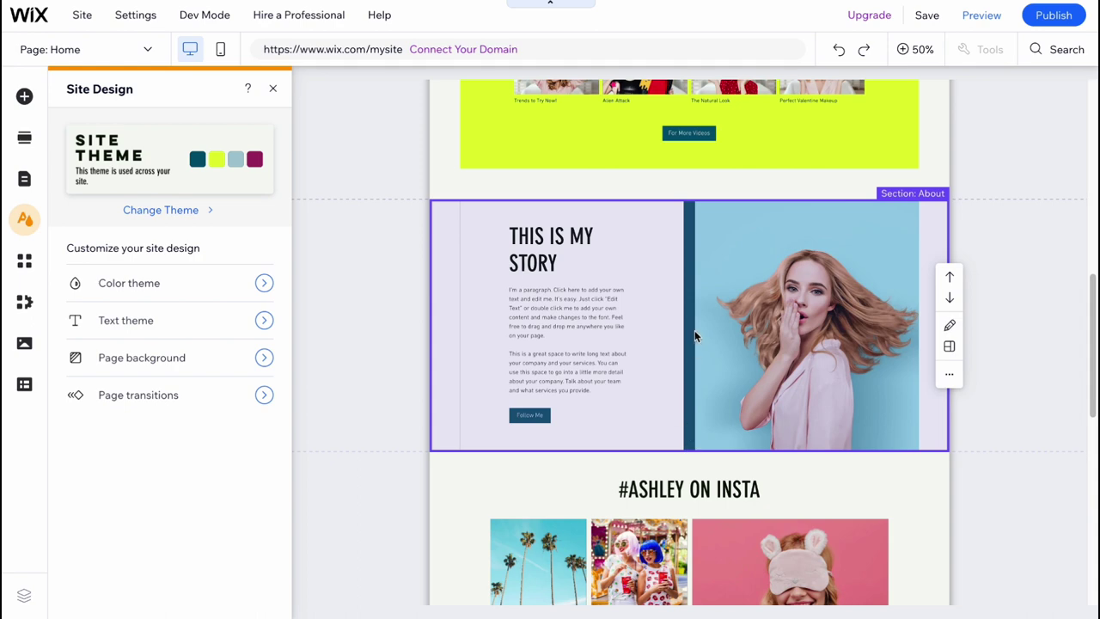
{"action": "left_click", "coordinate": [946, 278]}
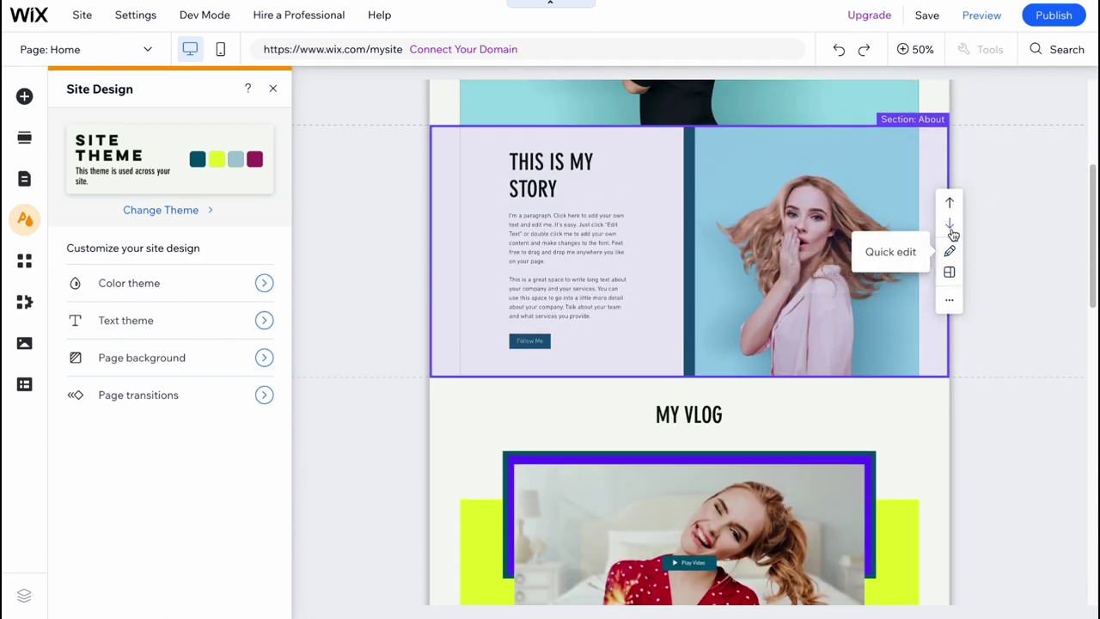
{"action": "left_click", "coordinate": [951, 226]}
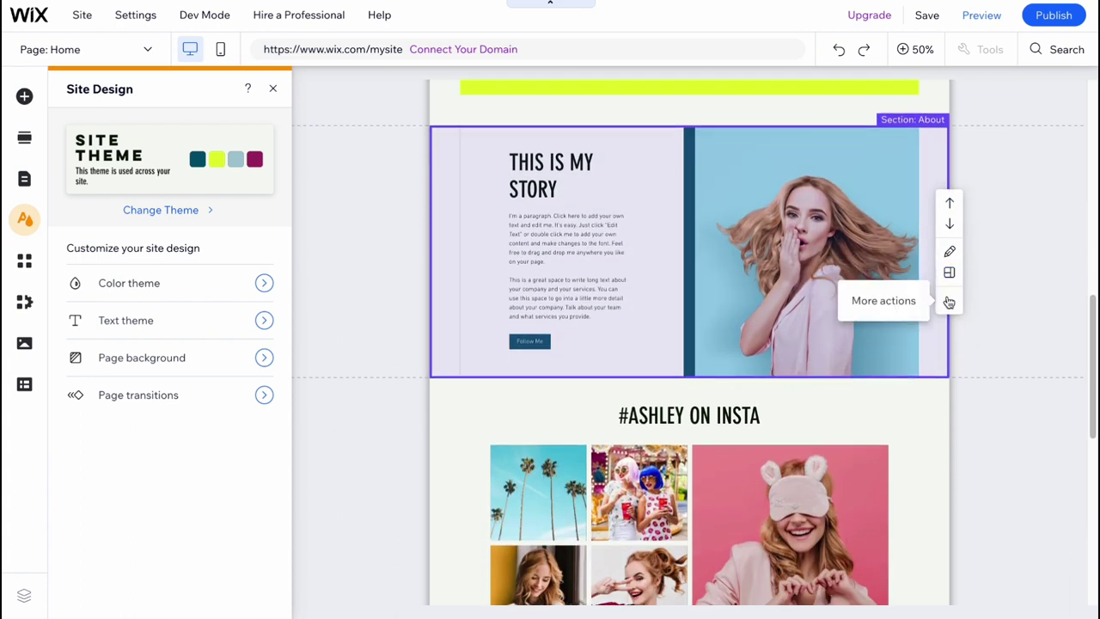
Delete the About section and the Instagram section from the home page
{"action": "left_click", "coordinate": [949, 303]}
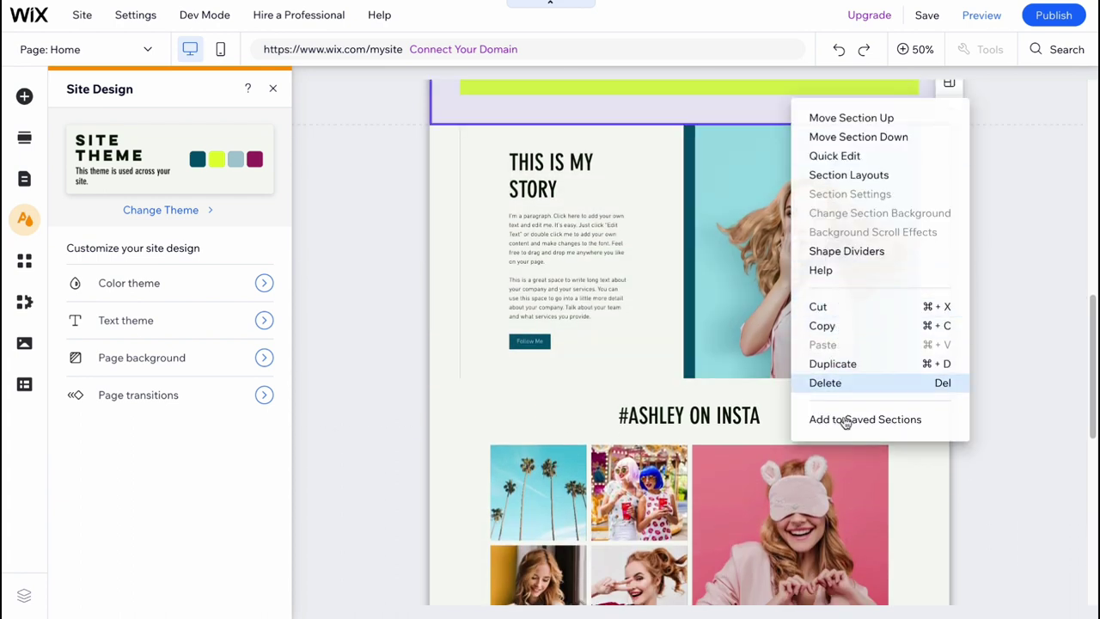
{"action": "left_click", "coordinate": [847, 391]}
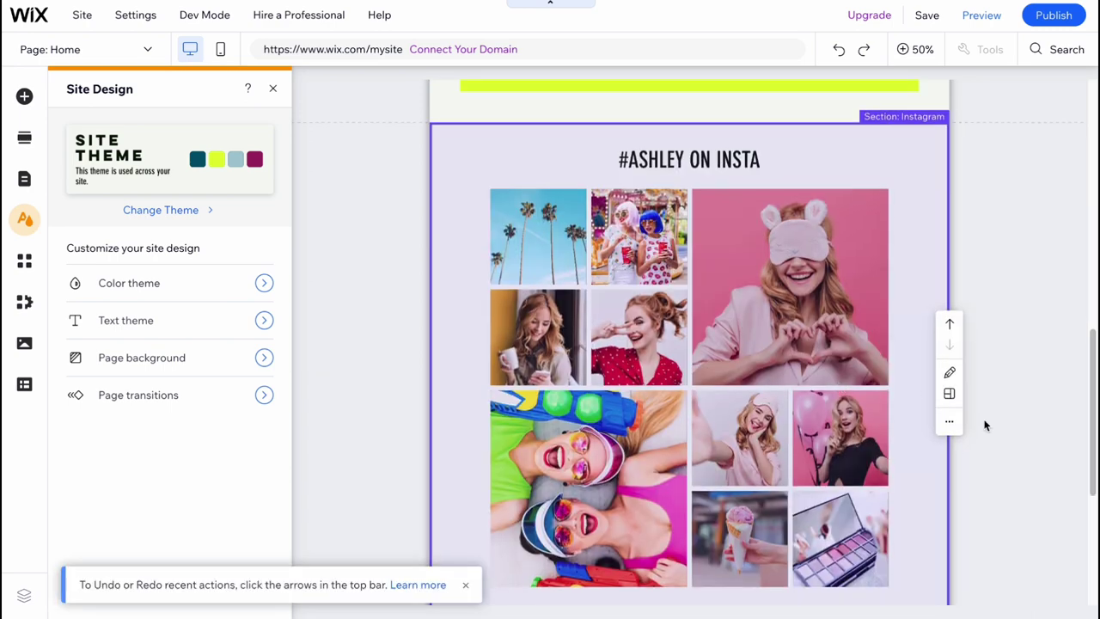
{"action": "left_click", "coordinate": [954, 425]}
{"action": "left_click", "coordinate": [864, 388]}
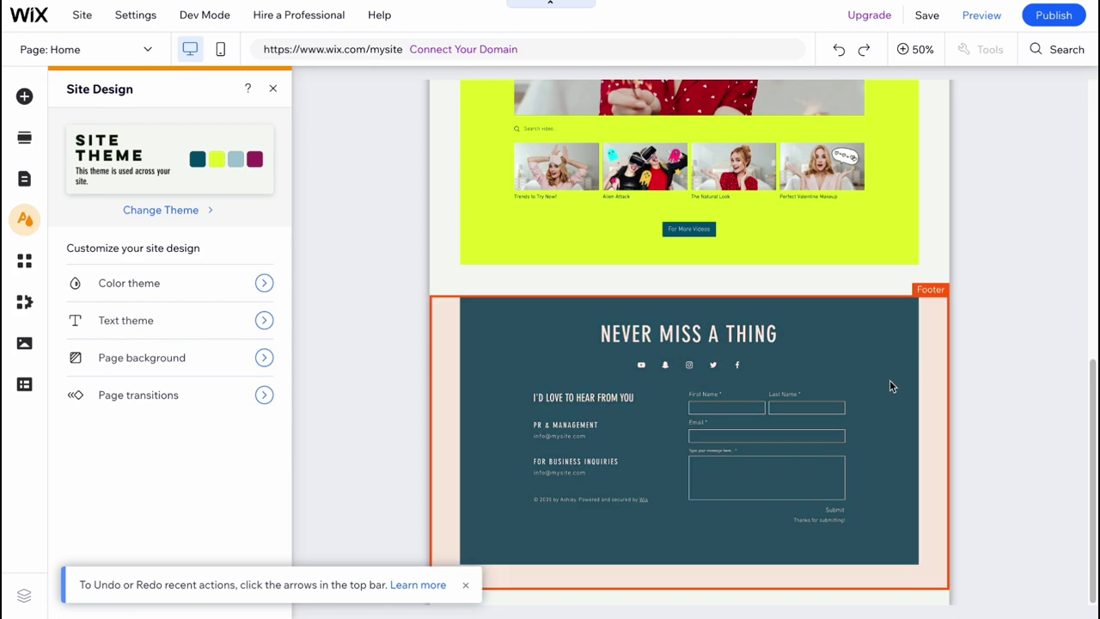
Delete the Video Gallery section and the Welcome section from the home page
{"action": "scroll", "coordinate": [898, 368], "scroll_direction": "up", "scroll_amount": 6}
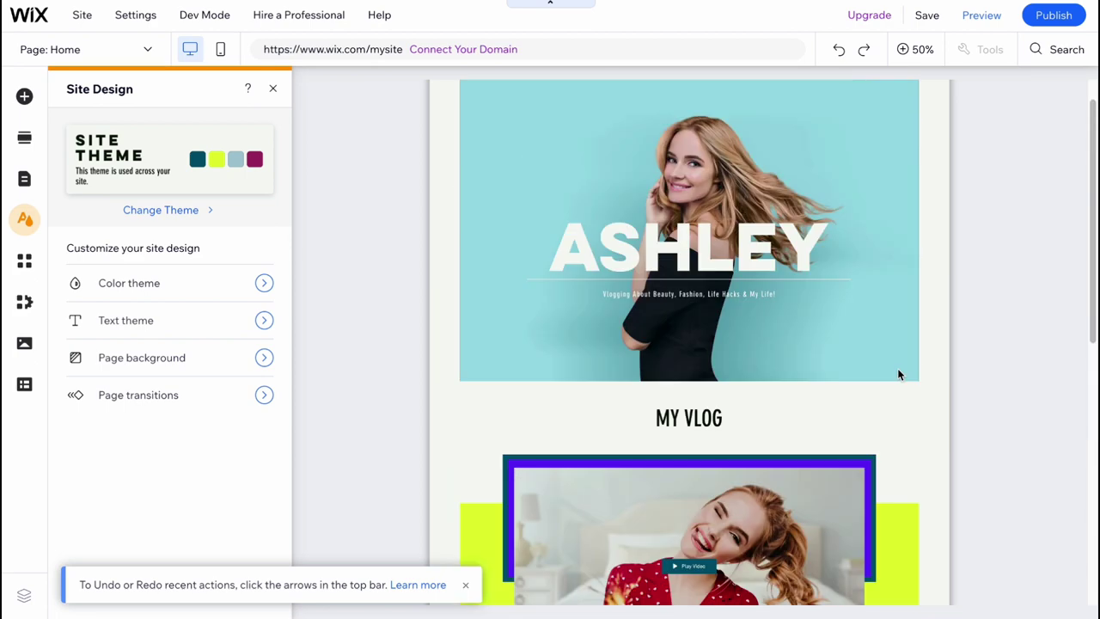
{"action": "scroll", "coordinate": [897, 368], "scroll_direction": "down", "scroll_amount": 4}
{"action": "left_click", "coordinate": [957, 289]}
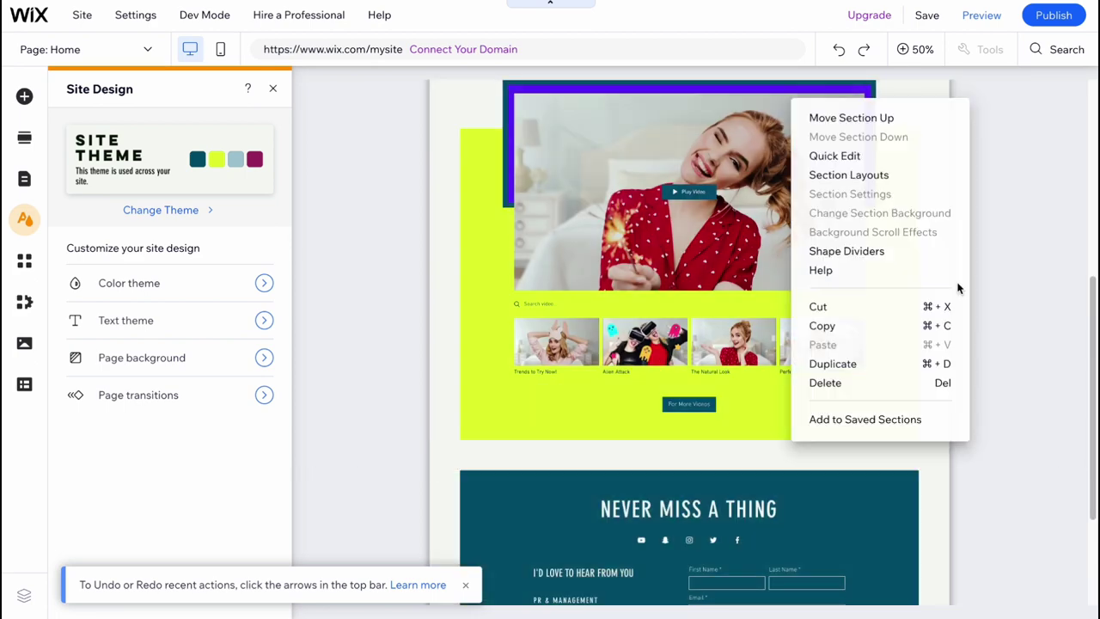
{"action": "left_click", "coordinate": [881, 387]}
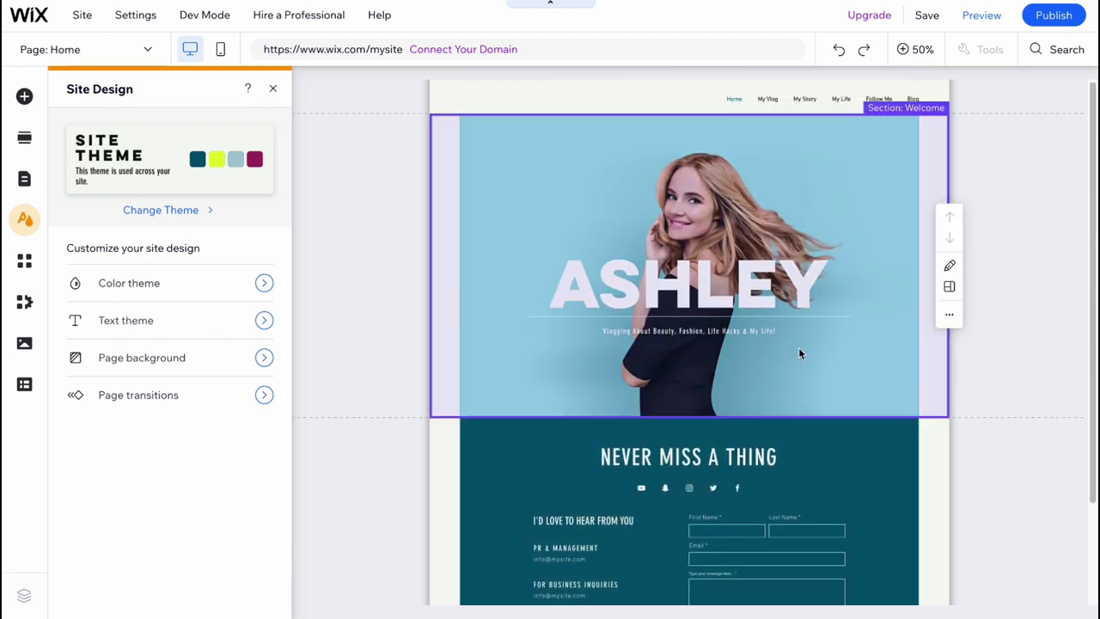
{"action": "left_click", "coordinate": [953, 317]}
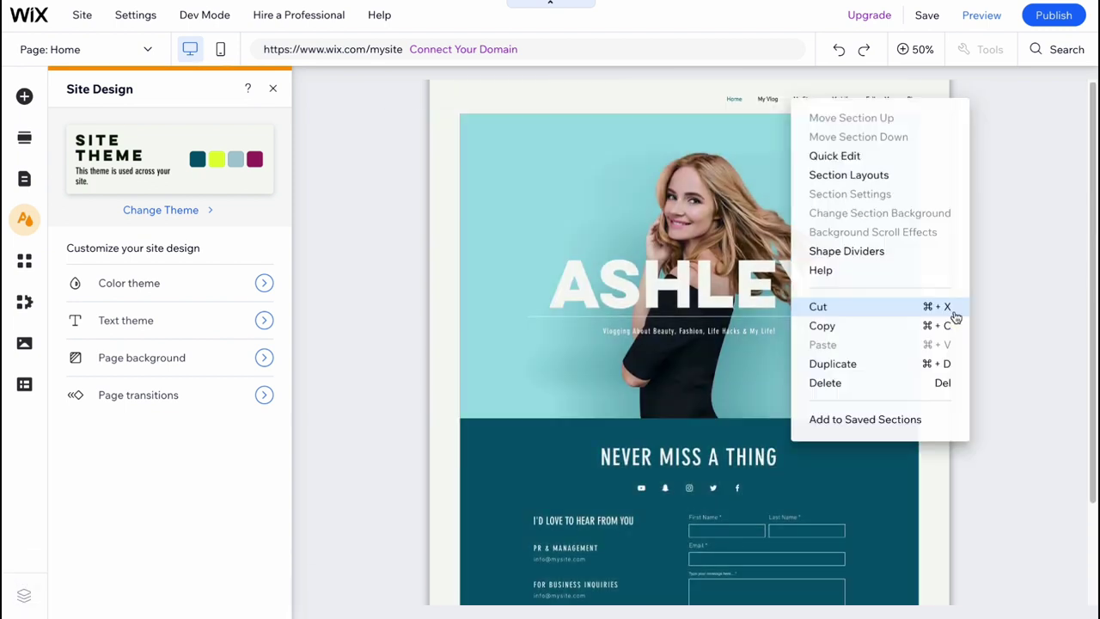
{"action": "left_click", "coordinate": [857, 384]}
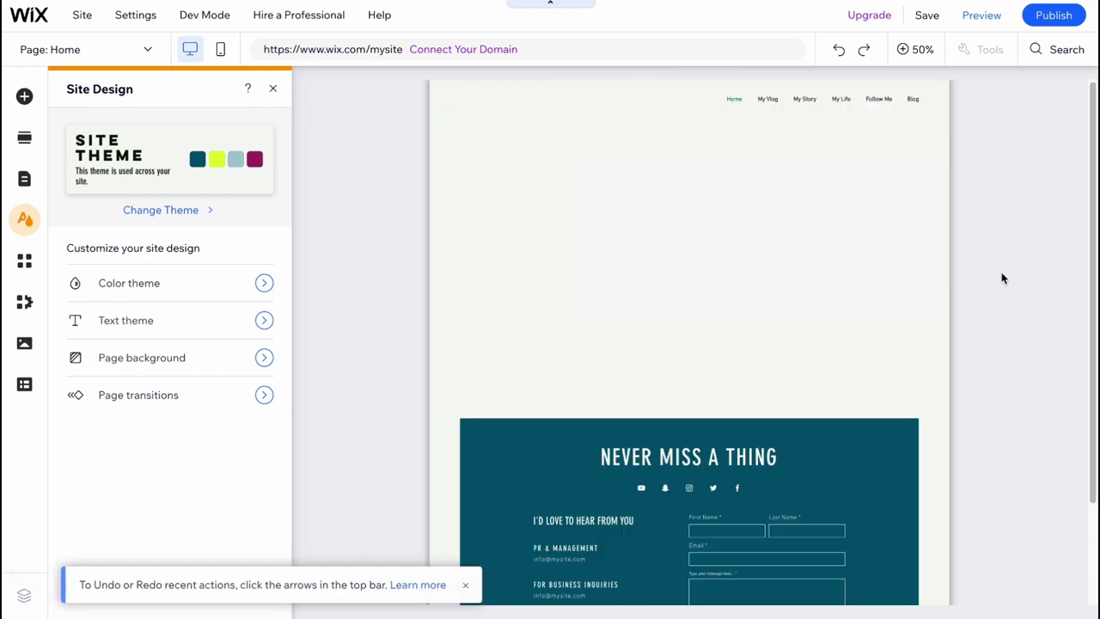
{"action": "left_click", "coordinate": [997, 291]}
Browse the Team, Contact and Welcome section designs and add the lime "Grow Your Vision" welcome section to the empty page
{"action": "left_click", "coordinate": [25, 140]}
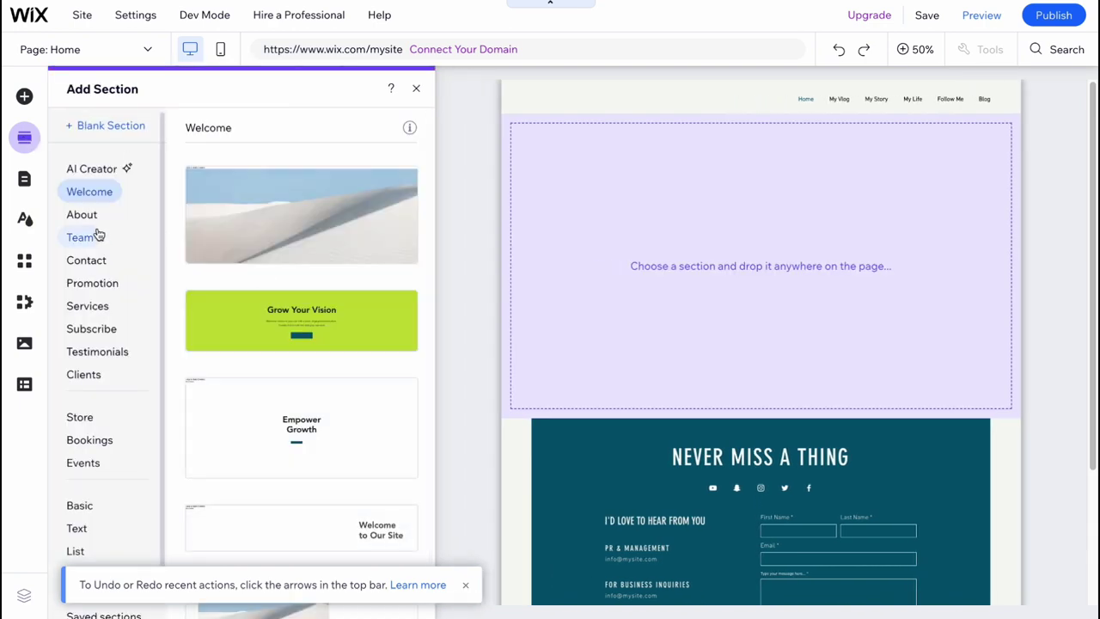
{"action": "left_click", "coordinate": [84, 242]}
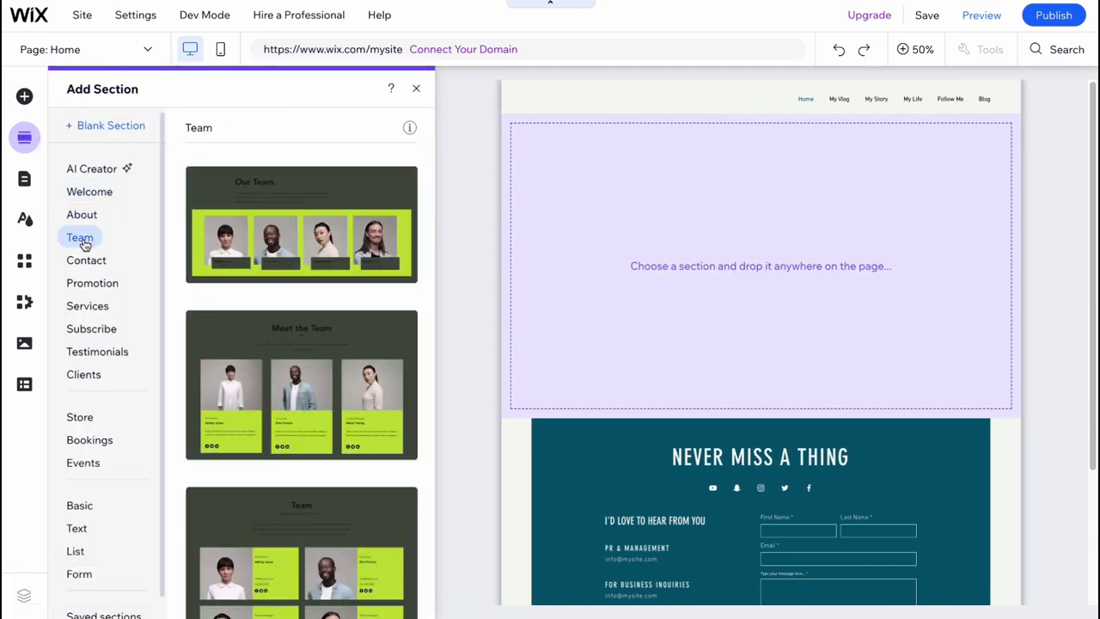
{"action": "left_click", "coordinate": [81, 265]}
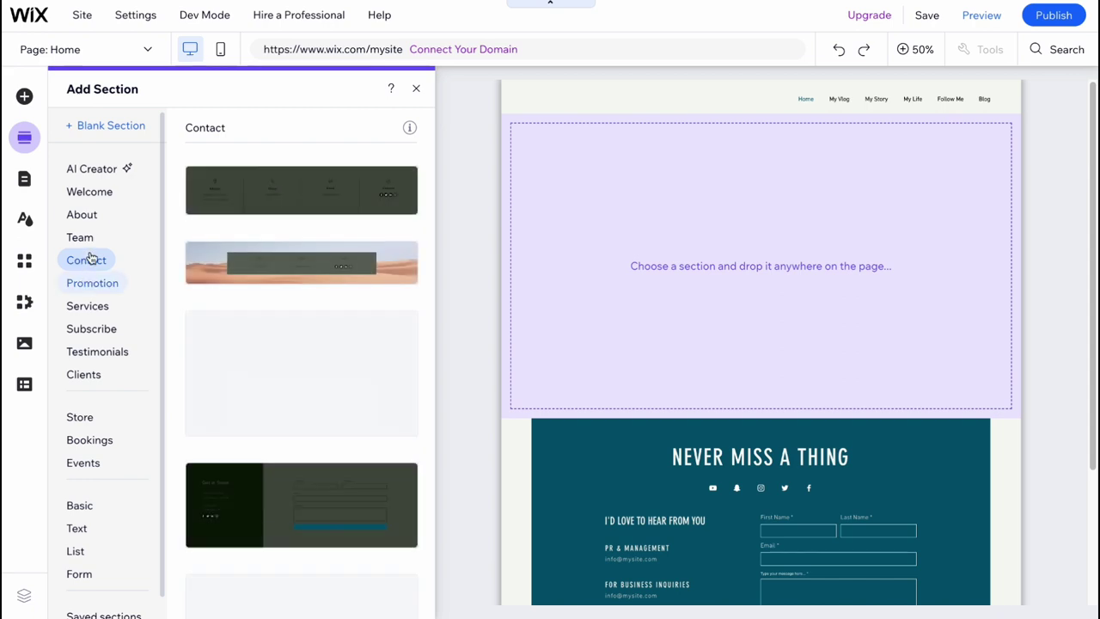
{"action": "left_click", "coordinate": [93, 215]}
{"action": "left_click", "coordinate": [98, 201]}
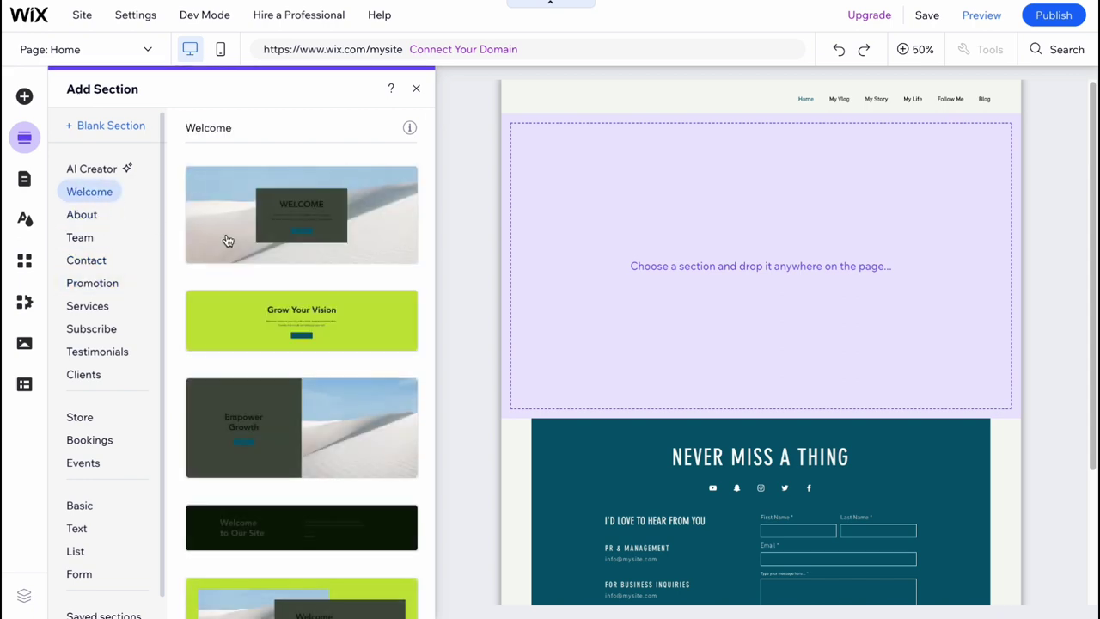
{"action": "left_click", "coordinate": [312, 320]}
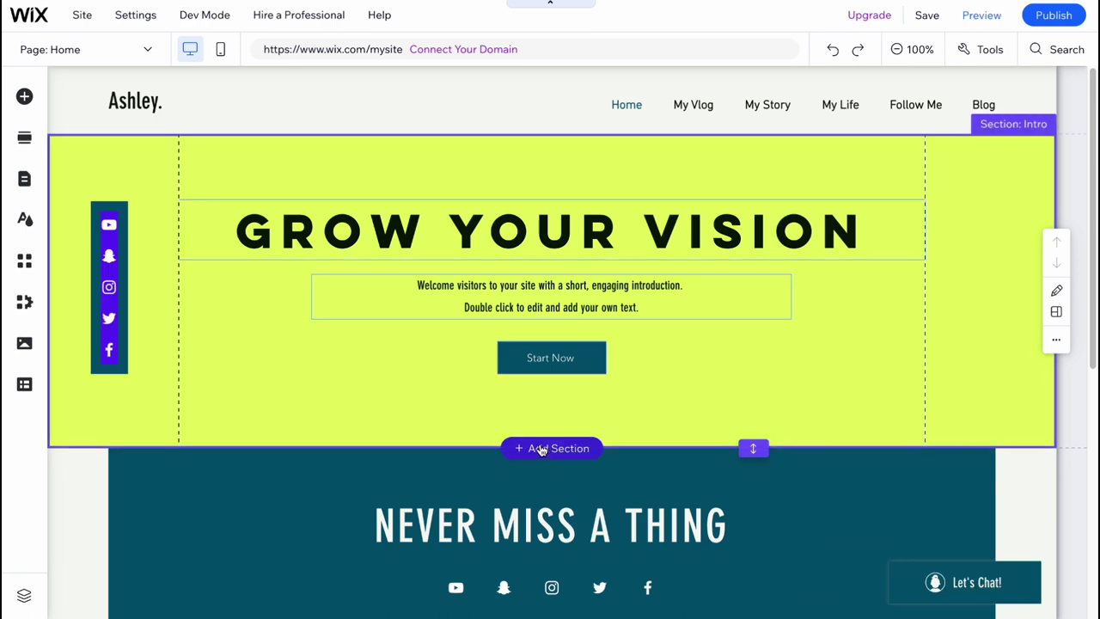
Add the About section design with the portrait photo on a lime background below the "Grow Your Vision" section
{"action": "left_click", "coordinate": [550, 447]}
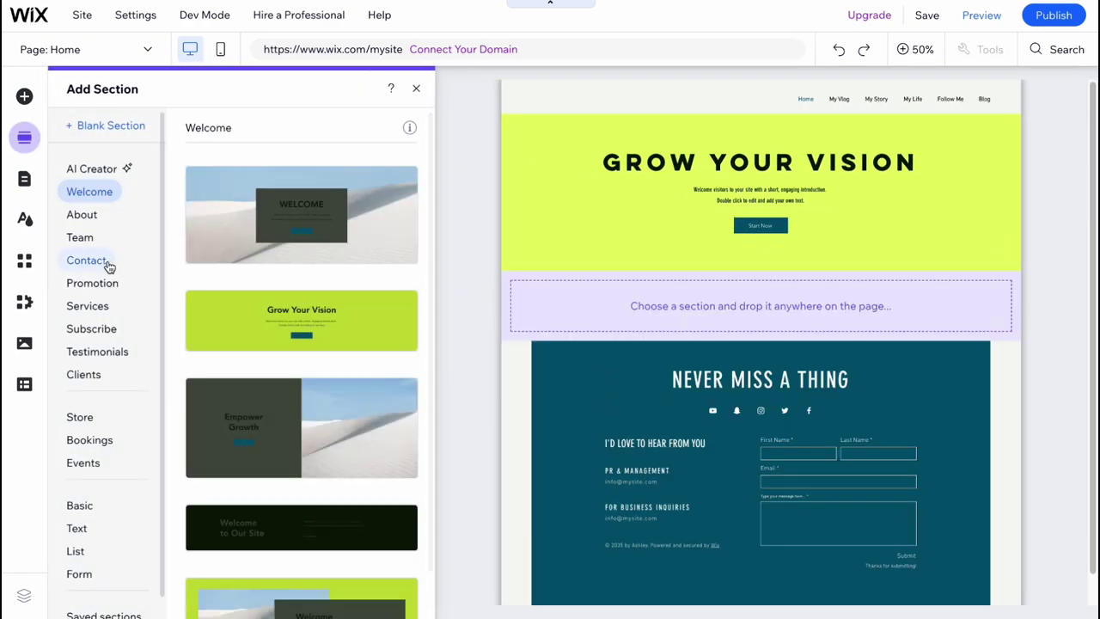
{"action": "left_click", "coordinate": [89, 217]}
{"action": "scroll", "coordinate": [303, 348], "scroll_direction": "down", "scroll_amount": 2}
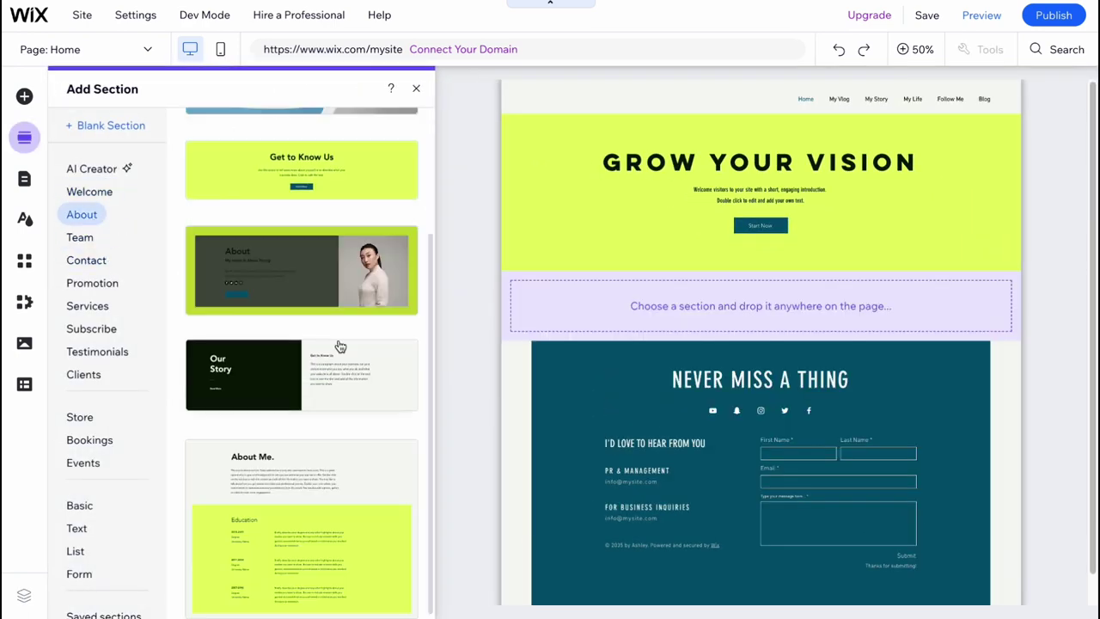
{"action": "left_click", "coordinate": [344, 297]}
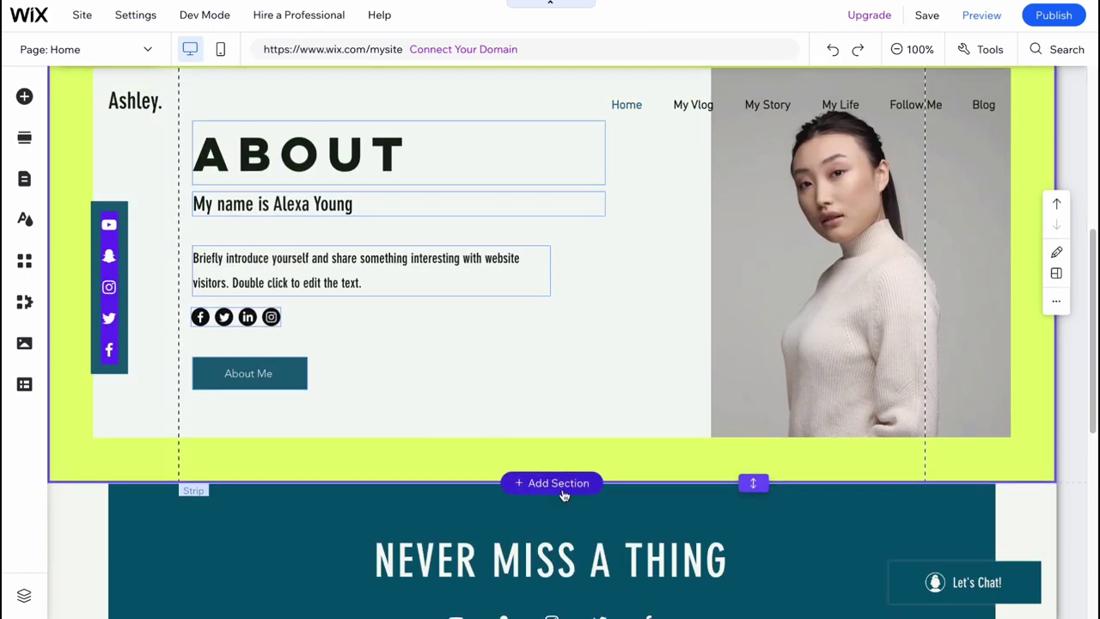
Add the "Meet the Team" section design below the About section and look over the page at 50% zoom
{"action": "left_click", "coordinate": [557, 483]}
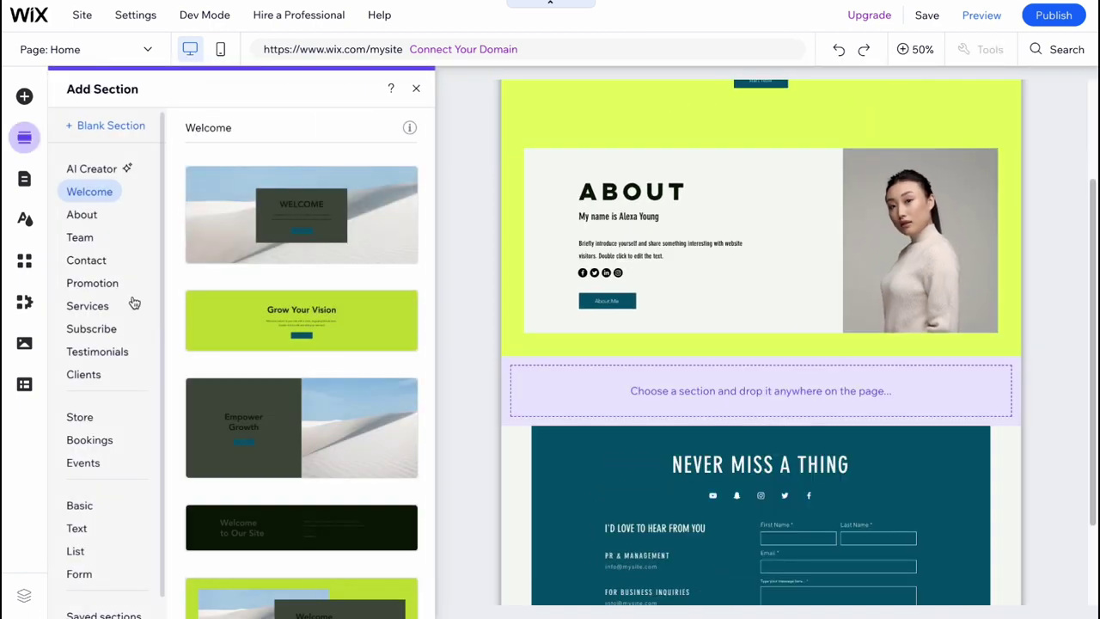
{"action": "left_click", "coordinate": [87, 237]}
{"action": "left_click", "coordinate": [303, 391]}
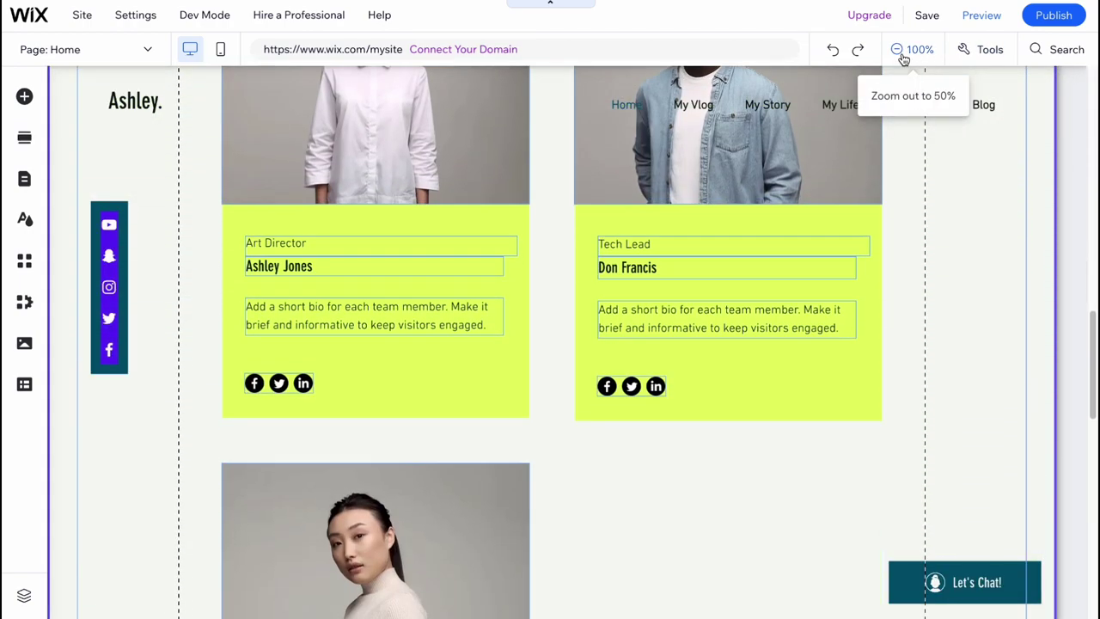
{"action": "left_click", "coordinate": [902, 58]}
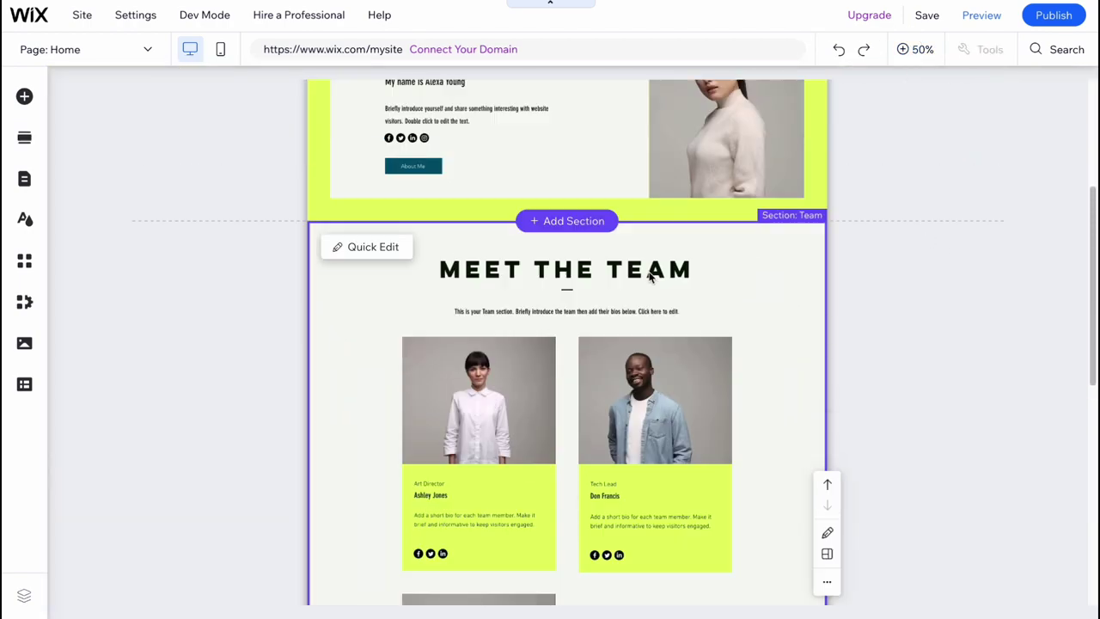
{"action": "scroll", "coordinate": [654, 279], "scroll_direction": "up", "scroll_amount": 5}
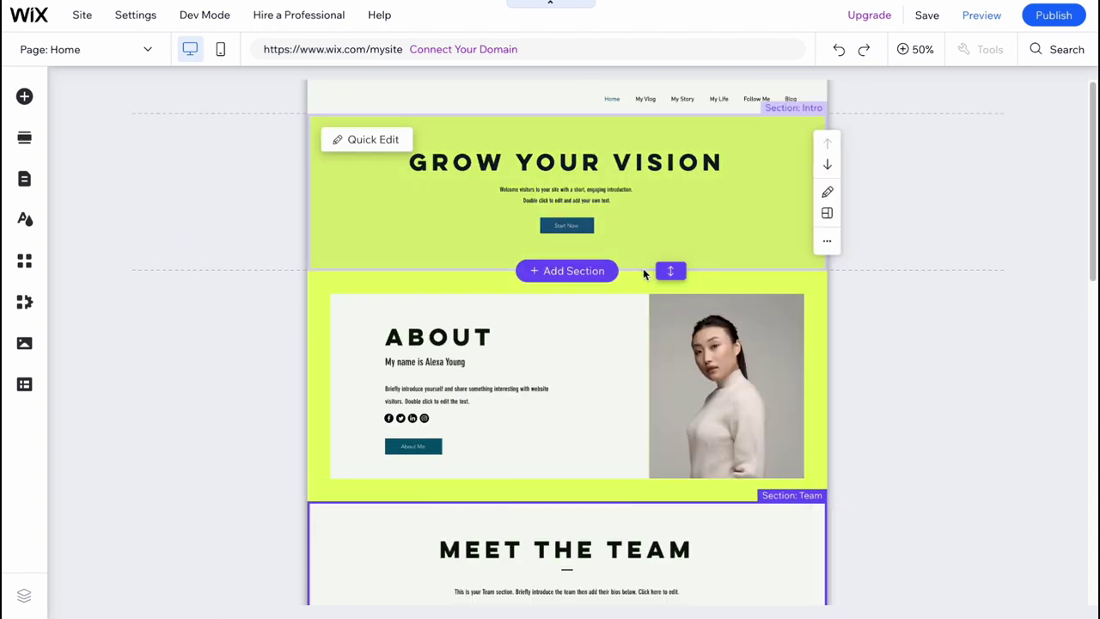
Return the page to 100% zoom and nudge the "Meet the Team" title slightly upward in its section
{"action": "left_click", "coordinate": [904, 53]}
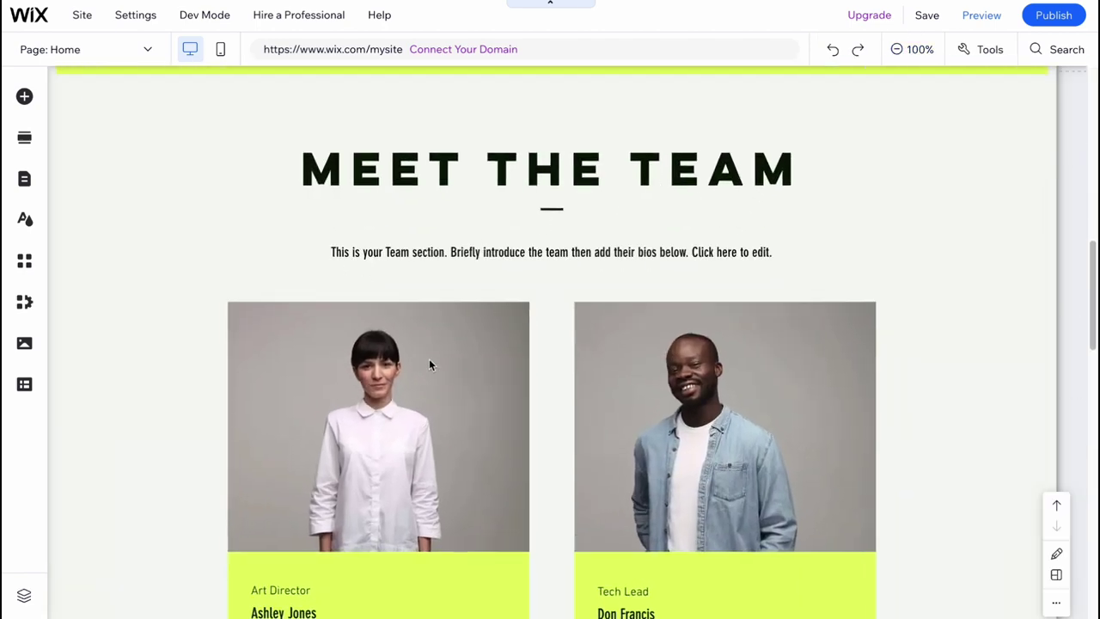
{"action": "mouse_move", "coordinate": [535, 164]}
{"action": "left_mouse_down"}
{"action": "mouse_move", "coordinate": [513, 167]}
{"action": "mouse_move", "coordinate": [545, 175]}
{"action": "left_mouse_up"}
{"action": "scroll", "coordinate": [544, 174], "scroll_direction": "up", "scroll_amount": 5}
{"action": "left_click_drag", "start_coordinate": [551, 470], "coordinate": [551, 464]}
{"action": "left_click_drag", "start_coordinate": [570, 511], "coordinate": [567, 503]}
{"action": "scroll", "coordinate": [513, 444], "scroll_direction": "up", "scroll_amount": 1}
{"action": "scroll", "coordinate": [513, 445], "scroll_direction": "up", "scroll_amount": 3}
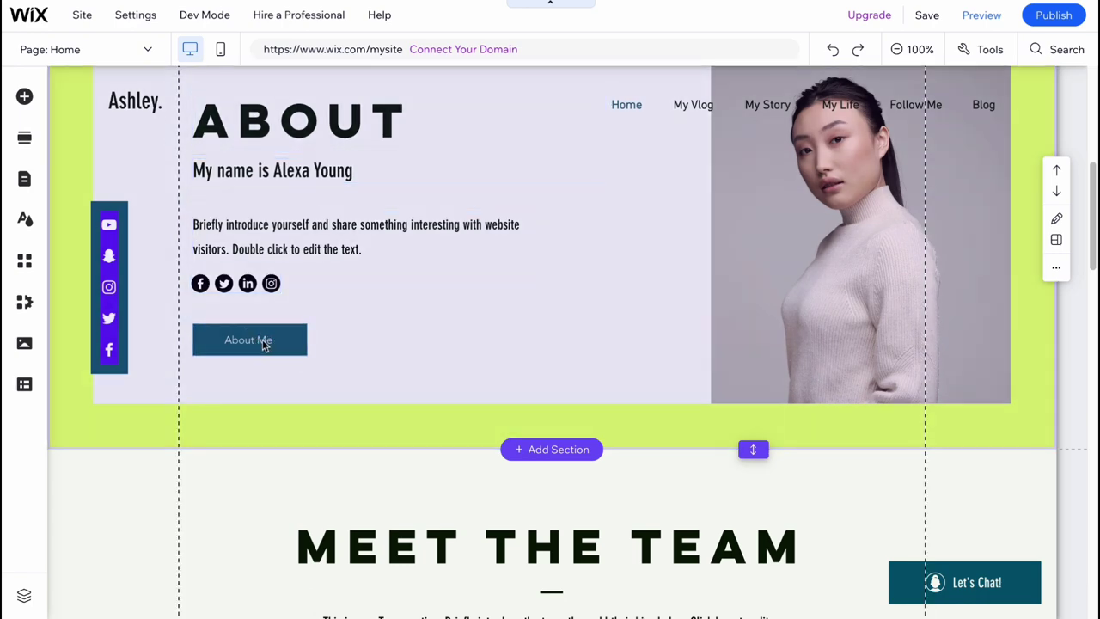
Reposition the About section's social icons slightly lower and its About Me button slightly further left
{"action": "left_click_drag", "start_coordinate": [263, 344], "coordinate": [270, 340]}
{"action": "left_click", "coordinate": [172, 284]}
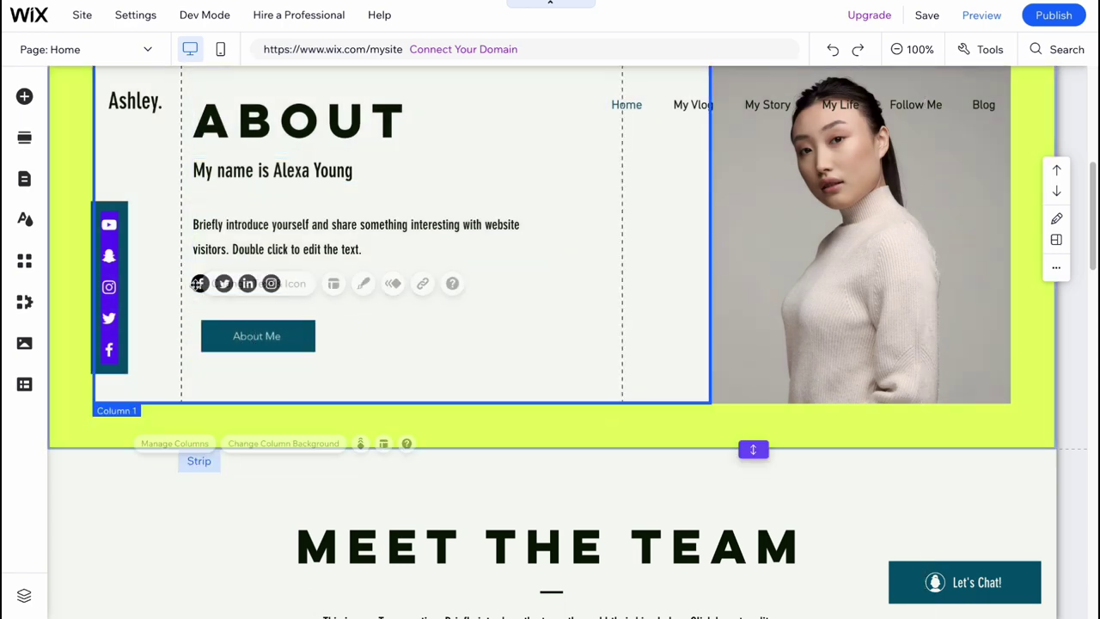
{"action": "left_click_drag", "start_coordinate": [201, 285], "coordinate": [225, 286]}
{"action": "left_click", "coordinate": [444, 363]}
{"action": "left_click_drag", "start_coordinate": [285, 345], "coordinate": [268, 348]}
{"action": "left_click", "coordinate": [173, 283]}
{"action": "left_click_drag", "start_coordinate": [271, 285], "coordinate": [238, 289]}
{"action": "mouse_move", "coordinate": [241, 336]}
{"action": "left_mouse_down"}
{"action": "mouse_move", "coordinate": [256, 336]}
{"action": "mouse_move", "coordinate": [233, 341]}
{"action": "left_mouse_up"}
Look at the editing options of the About section's button and introduction text
{"action": "left_click", "coordinate": [190, 293]}
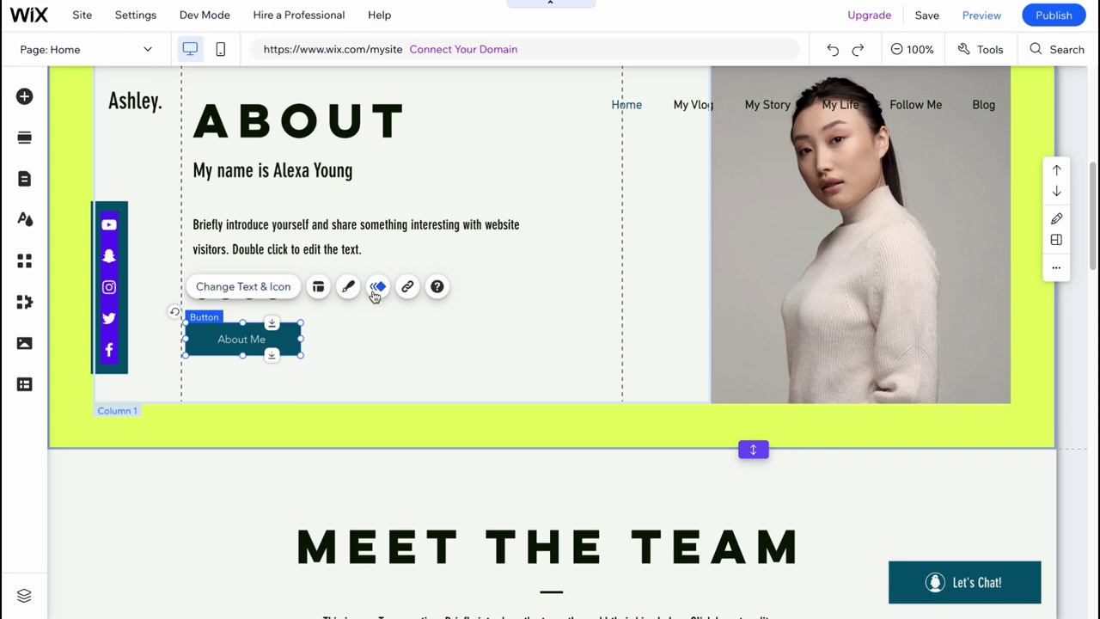
{"action": "left_click", "coordinate": [273, 240]}
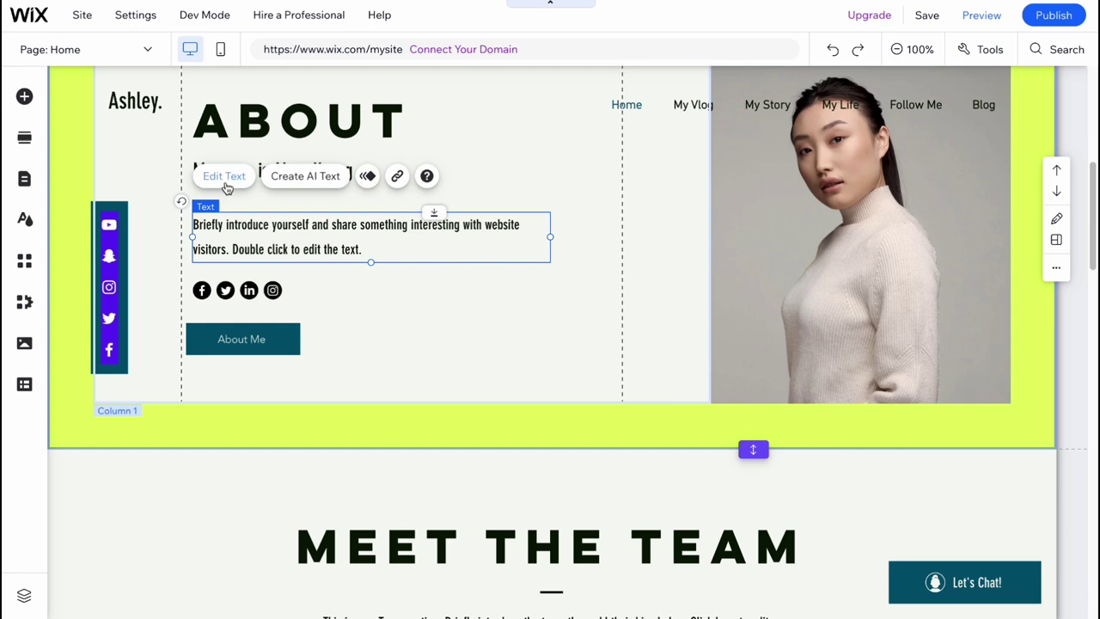
{"action": "scroll", "coordinate": [486, 332], "scroll_direction": "up", "scroll_amount": 5}
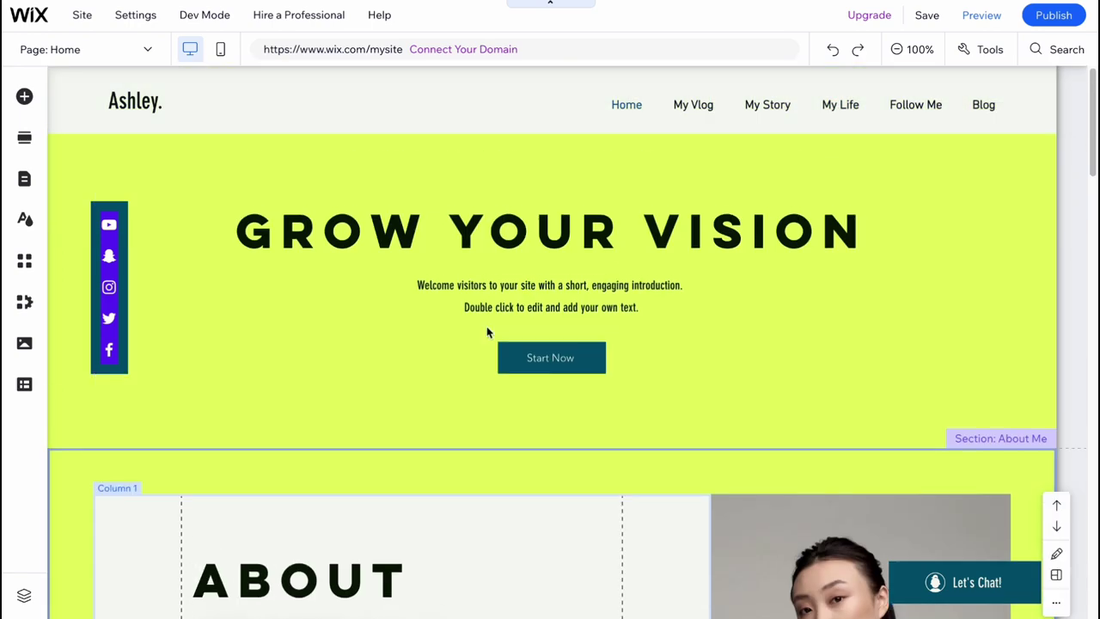
Delete the My Vlog, My Life, Follow Me and My Story items from the site menu
{"action": "scroll", "coordinate": [486, 332], "scroll_direction": "down", "scroll_amount": 8}
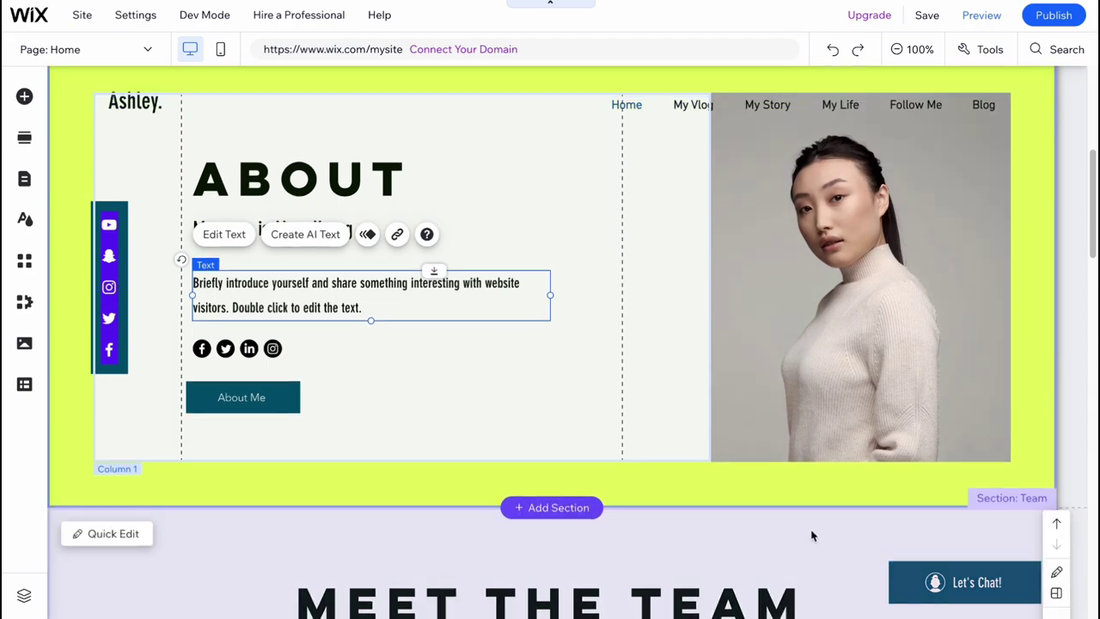
{"action": "scroll", "coordinate": [631, 464], "scroll_direction": "up", "scroll_amount": 10}
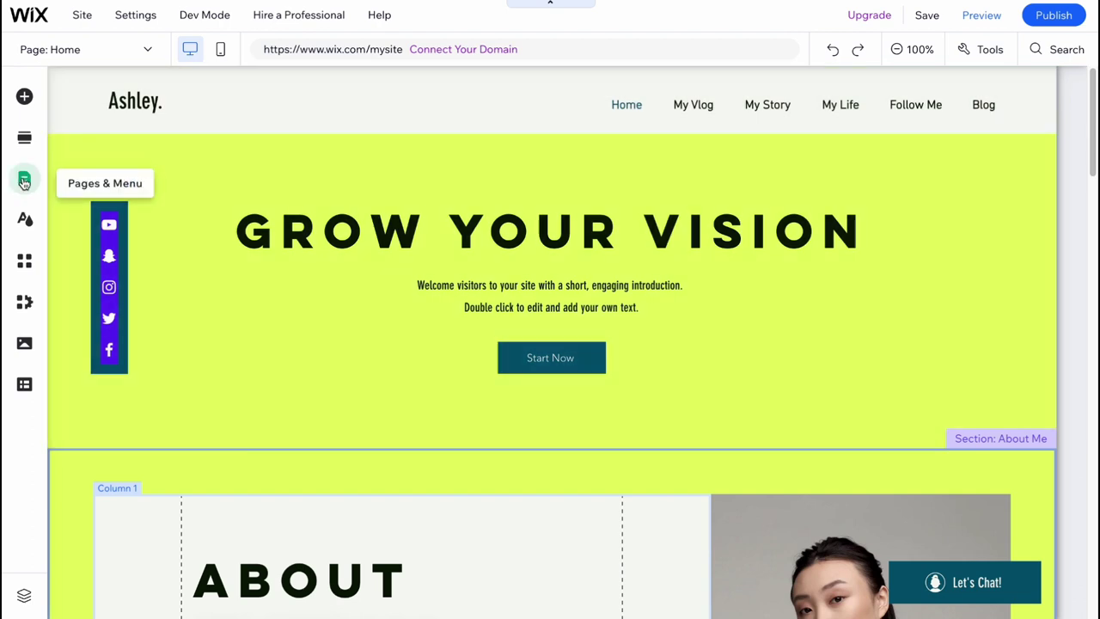
{"action": "left_click", "coordinate": [24, 181]}
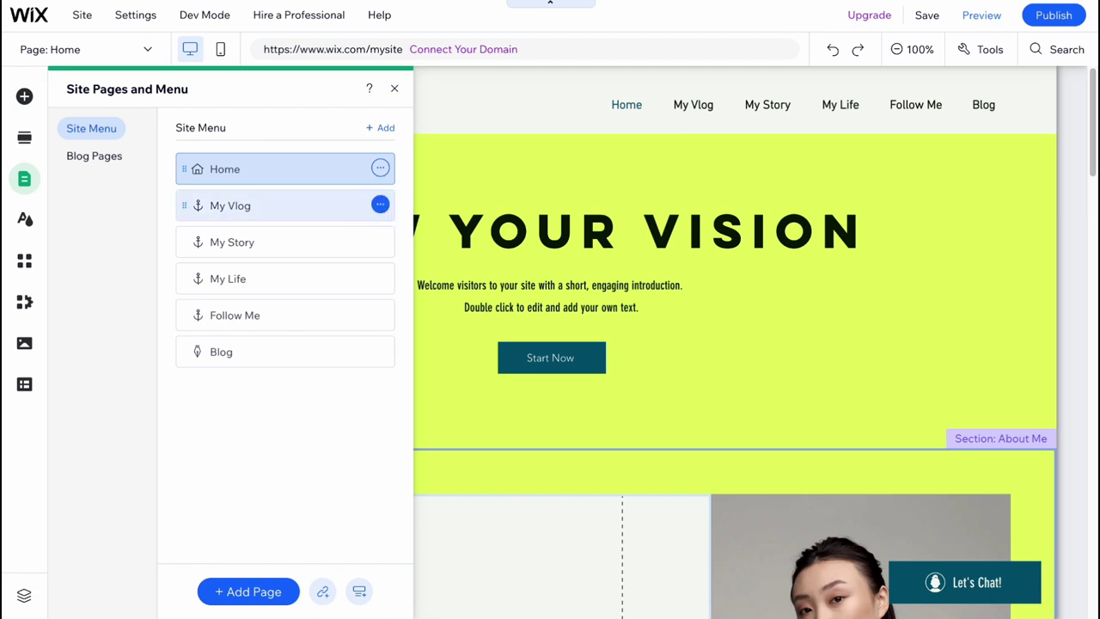
{"action": "left_click", "coordinate": [379, 205]}
{"action": "left_click", "coordinate": [454, 318]}
{"action": "left_click", "coordinate": [381, 242]}
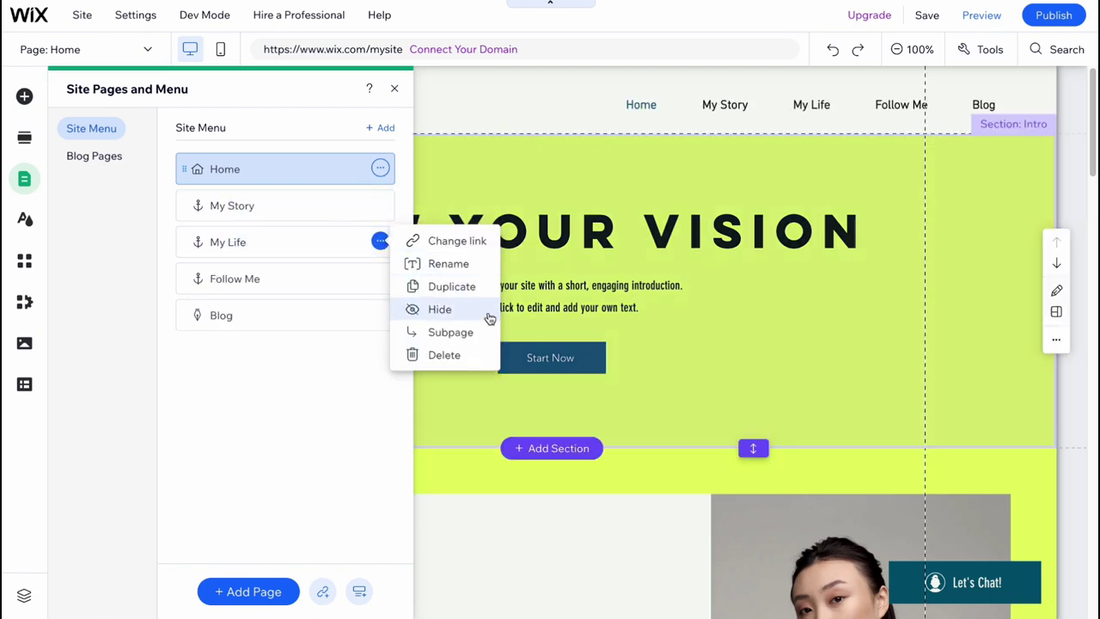
{"action": "left_click", "coordinate": [466, 353]}
{"action": "left_click", "coordinate": [380, 242]}
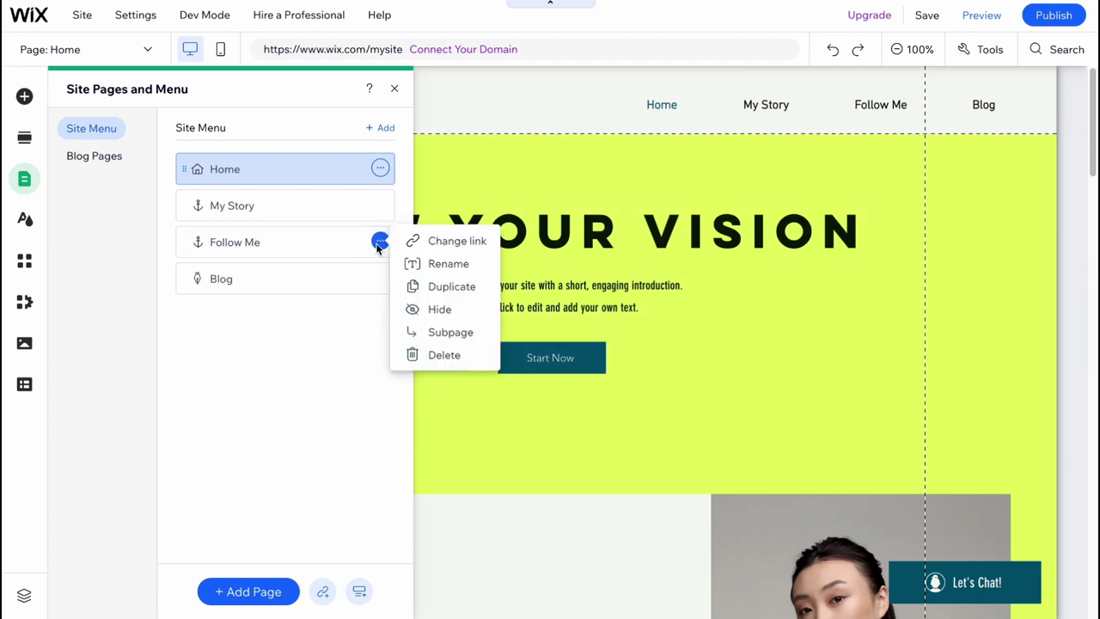
{"action": "left_click", "coordinate": [449, 355]}
{"action": "left_click", "coordinate": [380, 206]}
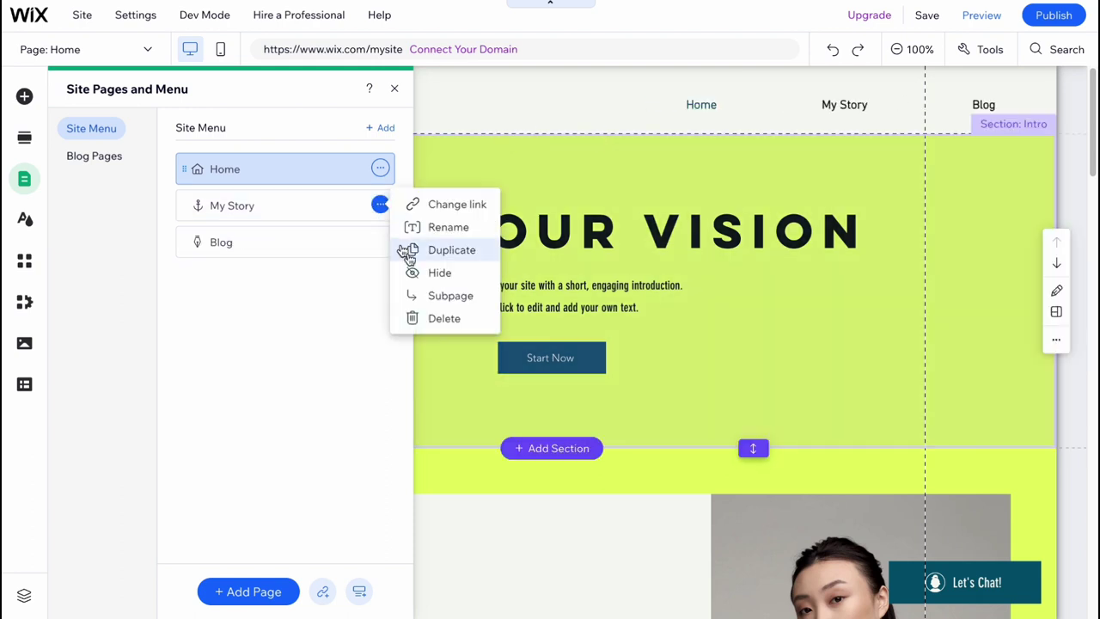
{"action": "left_click", "coordinate": [441, 319]}
Open the Blog page in the editor and look over its post list layout
{"action": "left_click", "coordinate": [222, 206]}
{"action": "left_click", "coordinate": [394, 90]}
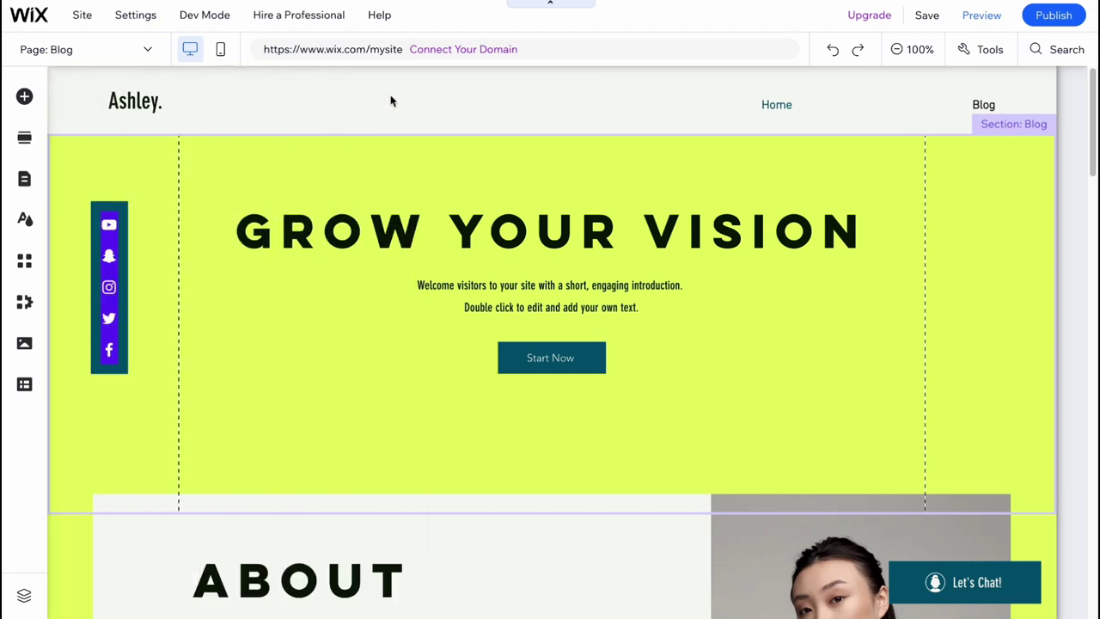
{"action": "scroll", "coordinate": [550, 215], "scroll_direction": "down", "scroll_amount": 2}
{"action": "scroll", "coordinate": [494, 339], "scroll_direction": "down", "scroll_amount": 15}
{"action": "scroll", "coordinate": [493, 338], "scroll_direction": "up", "scroll_amount": 7}
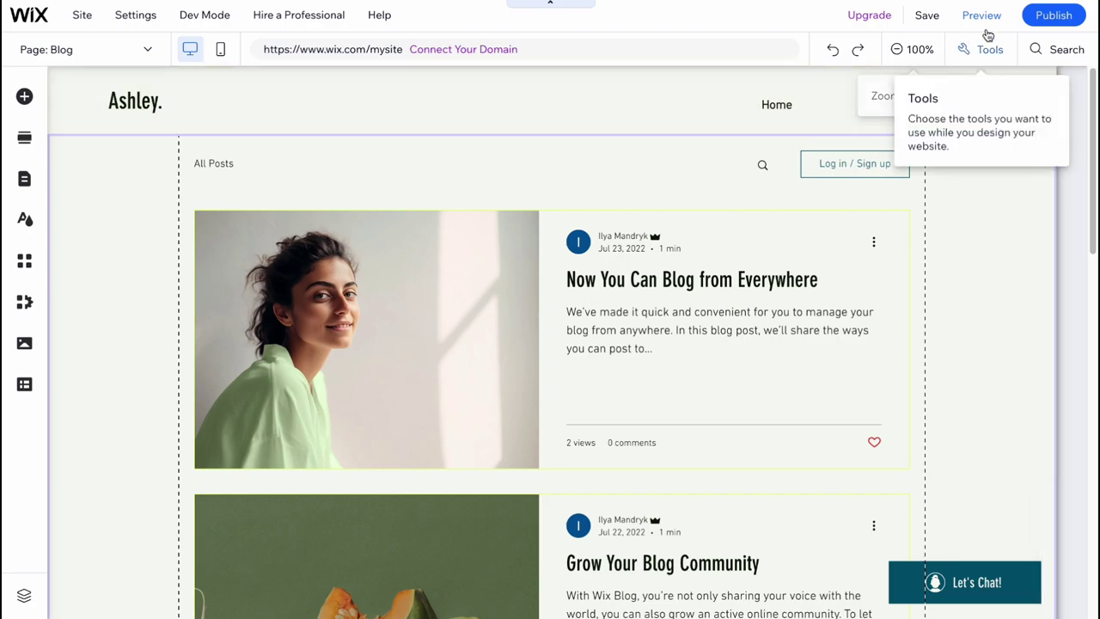
Save the site under the free Wix.com domain with the address ending my-blog, publish it, and dismiss the mobile editing offer
{"action": "left_click", "coordinate": [1052, 15]}
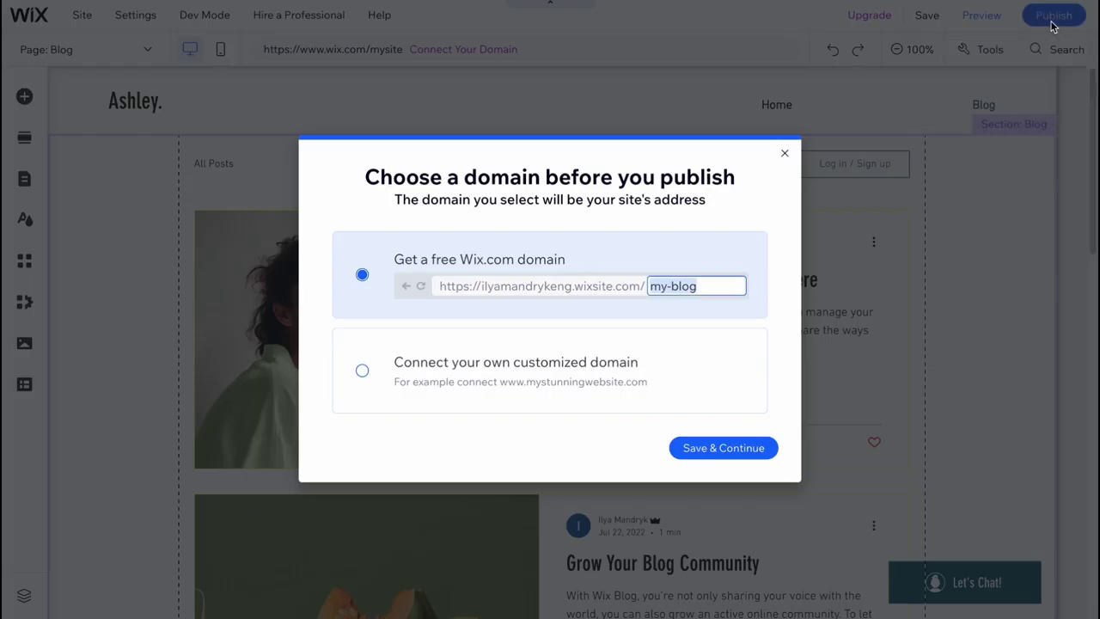
{"action": "left_click", "coordinate": [706, 448]}
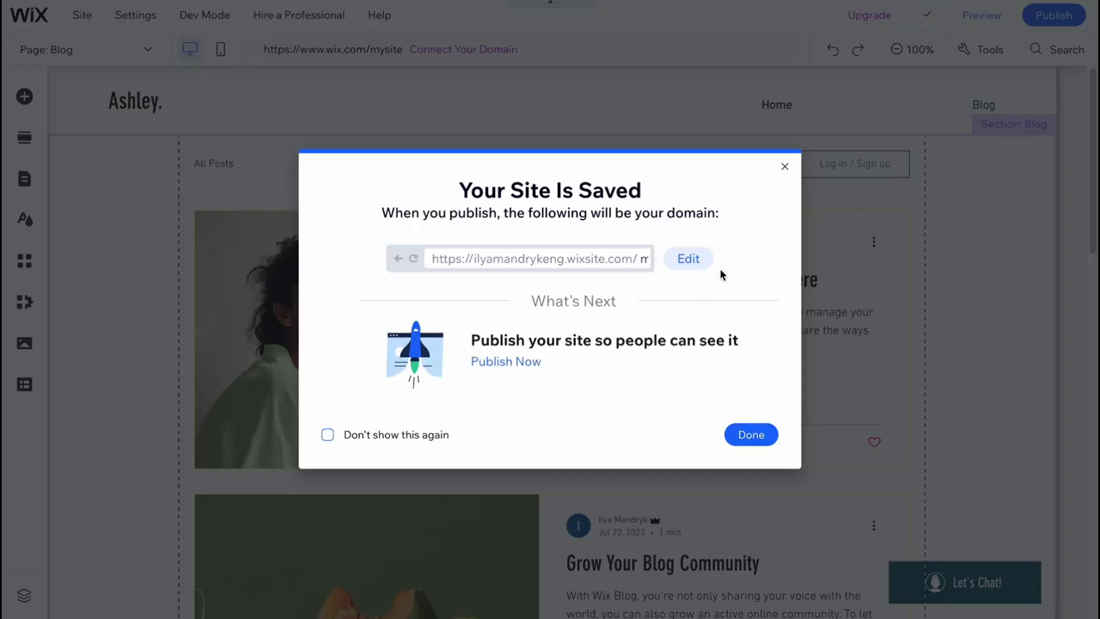
{"action": "left_click", "coordinate": [744, 436]}
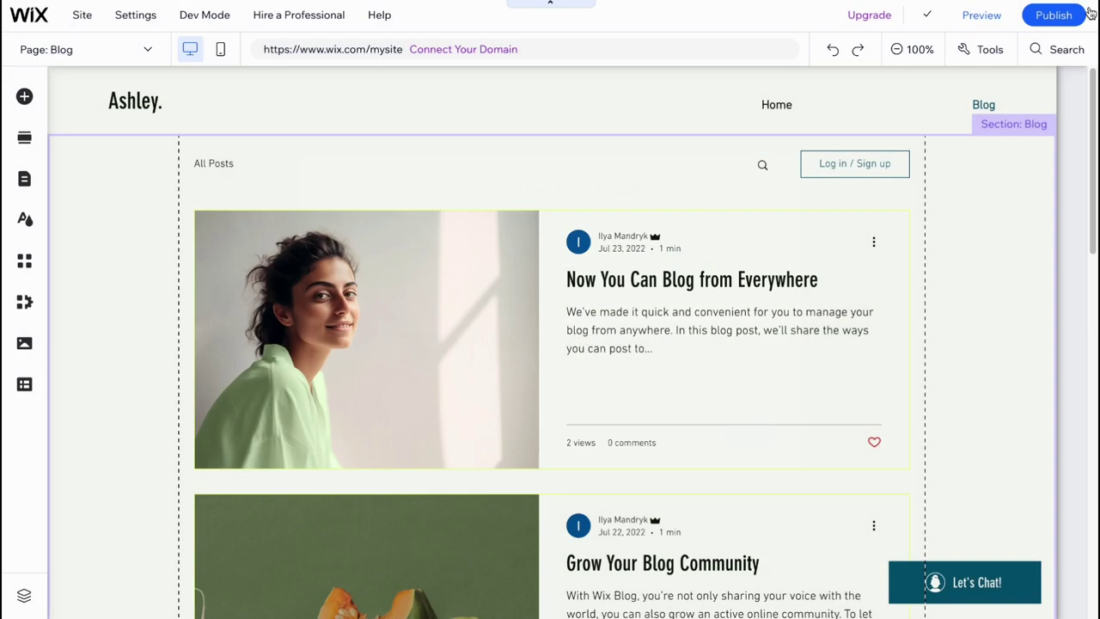
{"action": "left_click", "coordinate": [1046, 23]}
{"action": "left_click", "coordinate": [749, 446]}
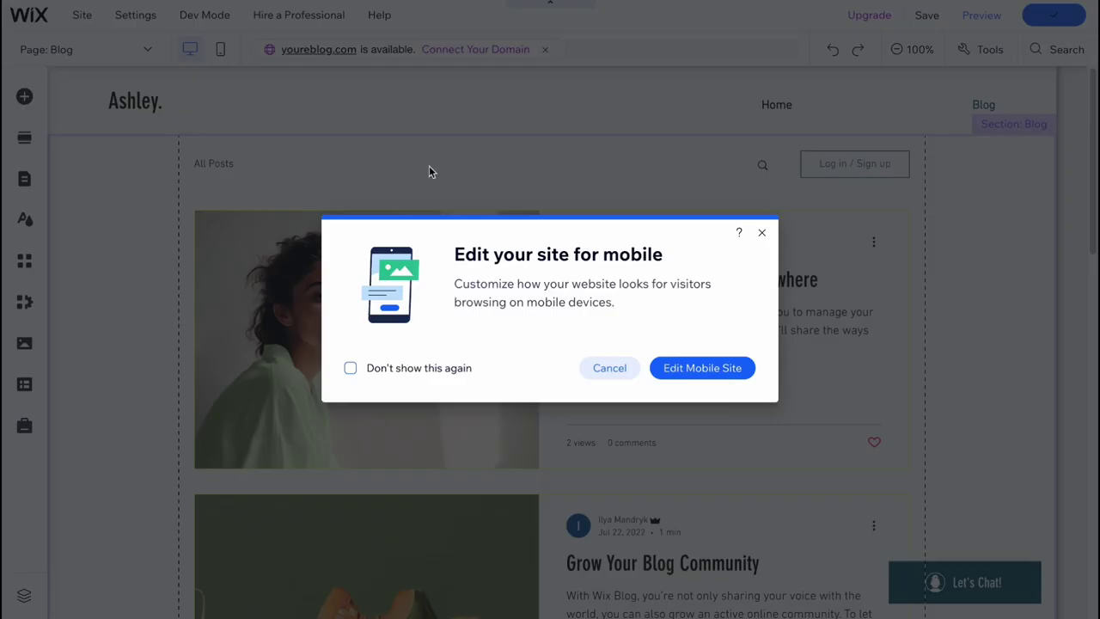
{"action": "left_click", "coordinate": [761, 234]}
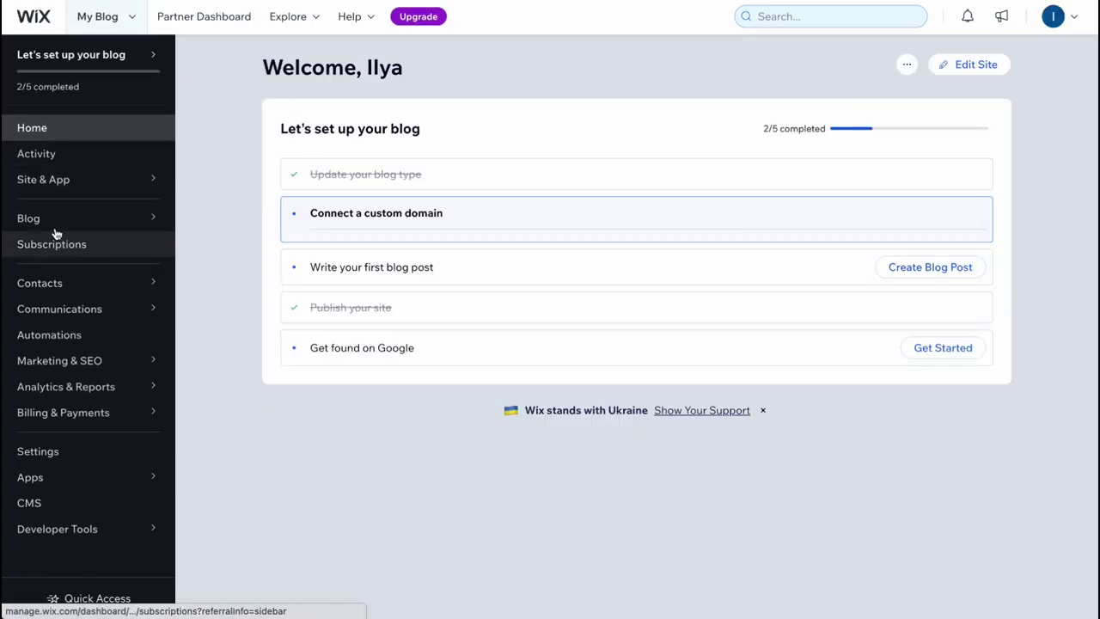
Open the blog's posts in the site dashboard and start creating a new post
{"action": "mouse_move", "coordinate": [56, 227]}
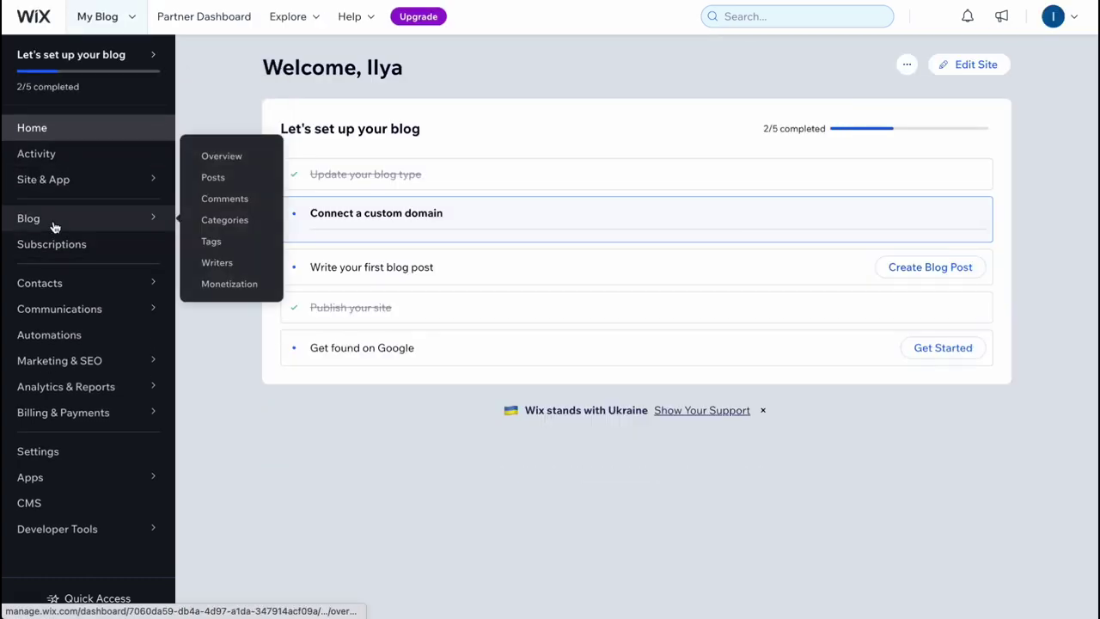
{"action": "left_click", "coordinate": [227, 177]}
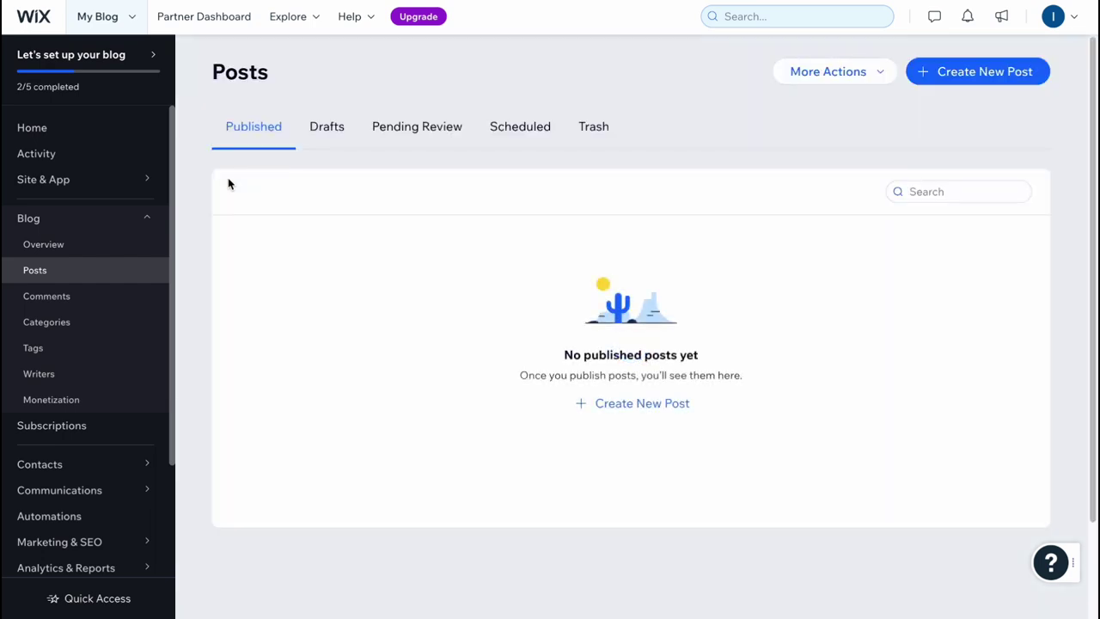
{"action": "left_click", "coordinate": [643, 407]}
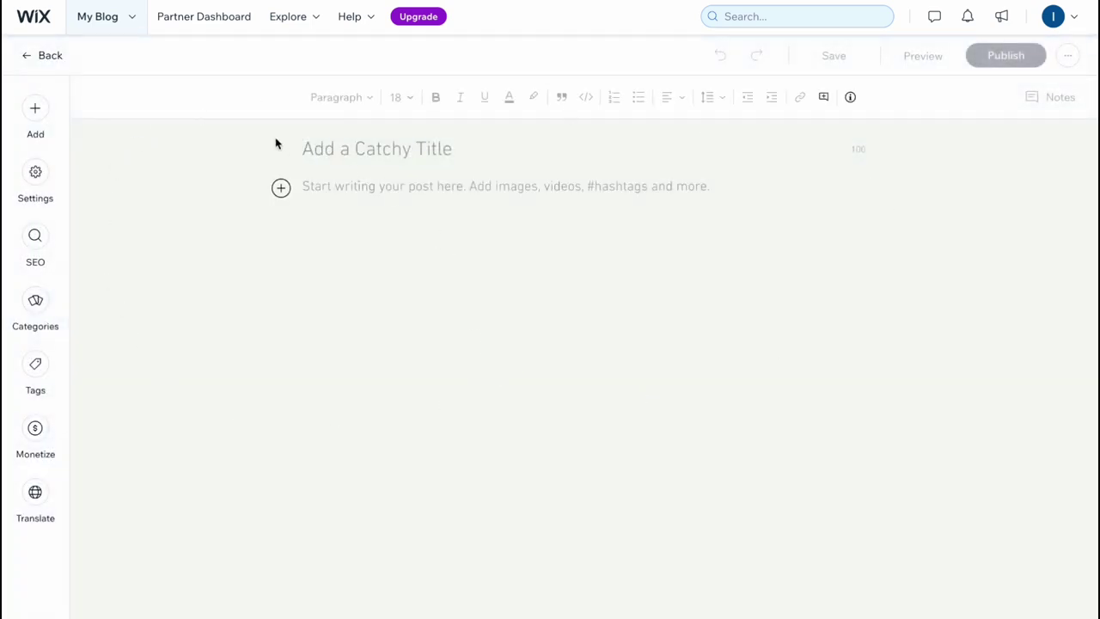
Look over the media and elements that can be added to the blank post, check its publishing option, and return to the dashboard
{"action": "left_click", "coordinate": [392, 192]}
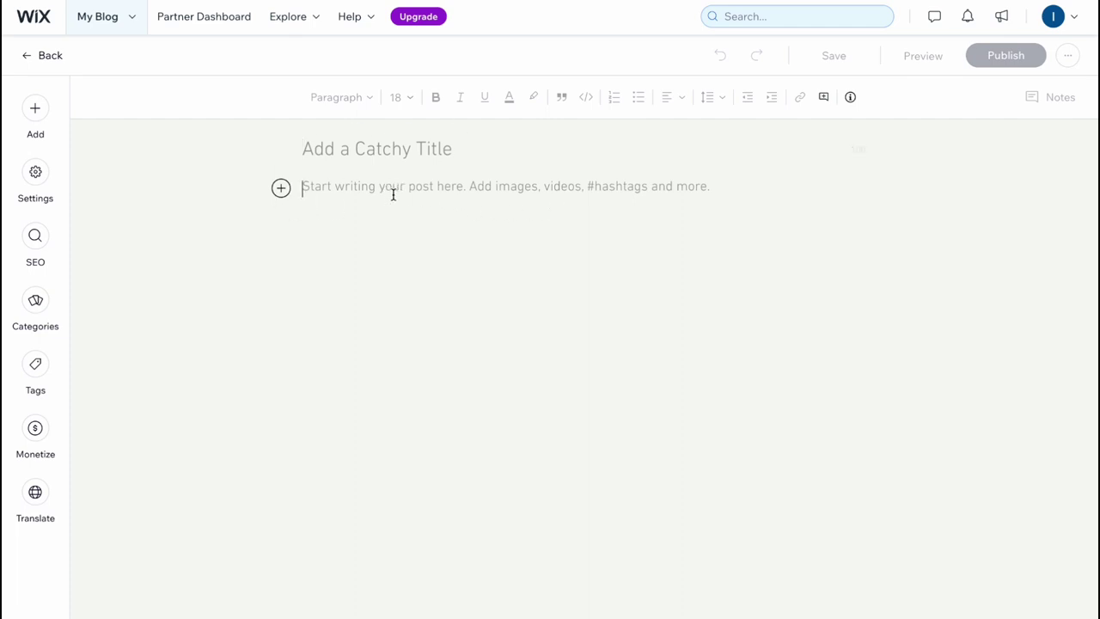
{"action": "left_click", "coordinate": [281, 188]}
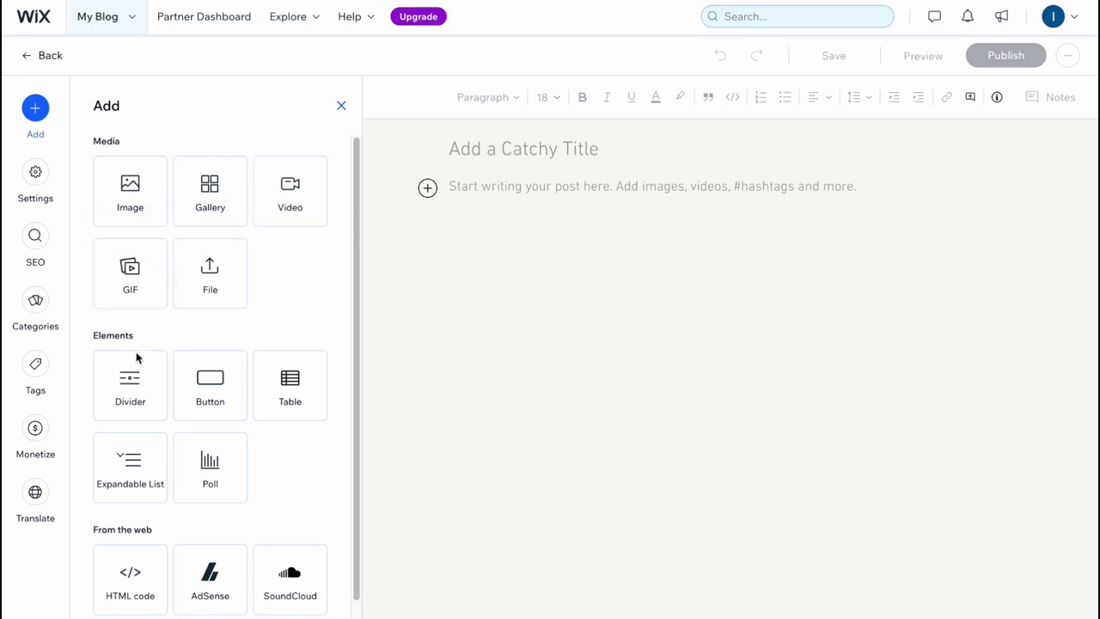
{"action": "left_click", "coordinate": [718, 363]}
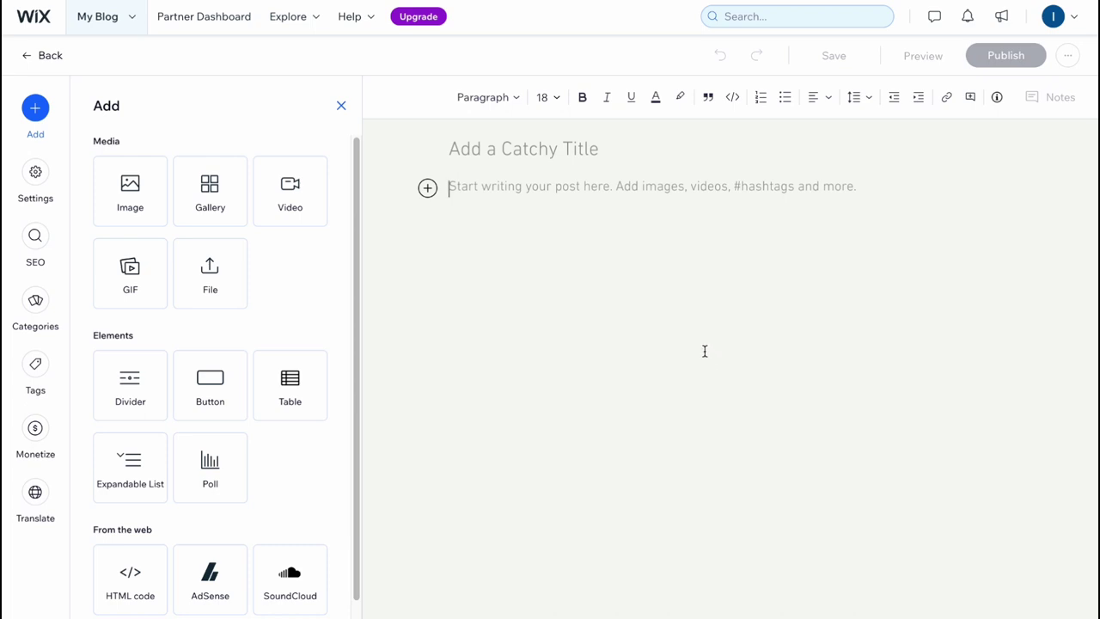
{"action": "left_click", "coordinate": [1002, 55]}
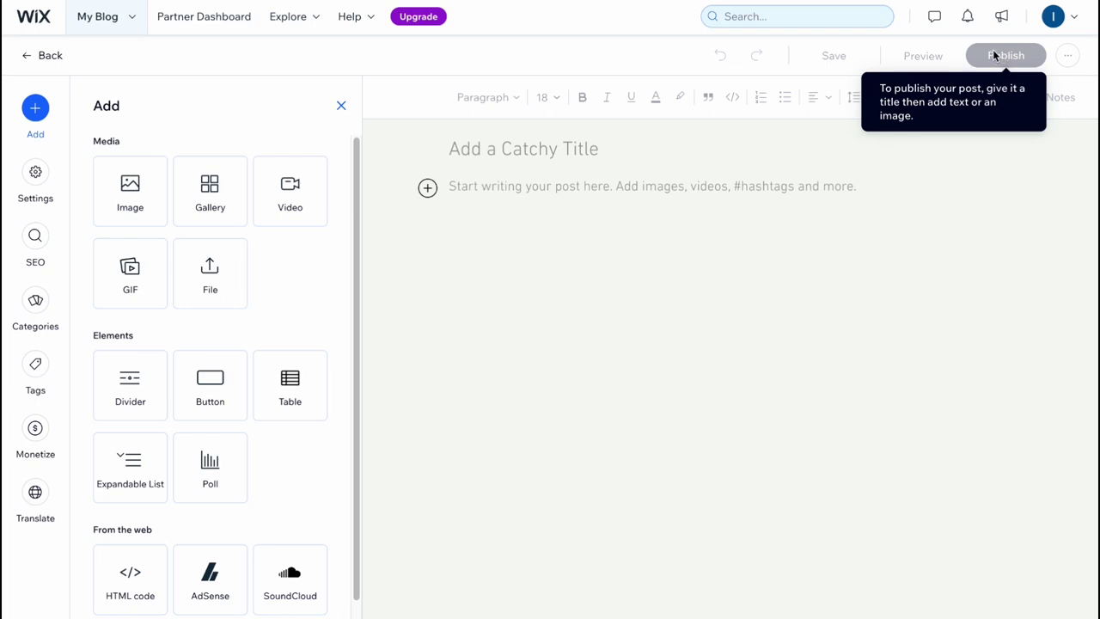
{"action": "left_click", "coordinate": [31, 58]}
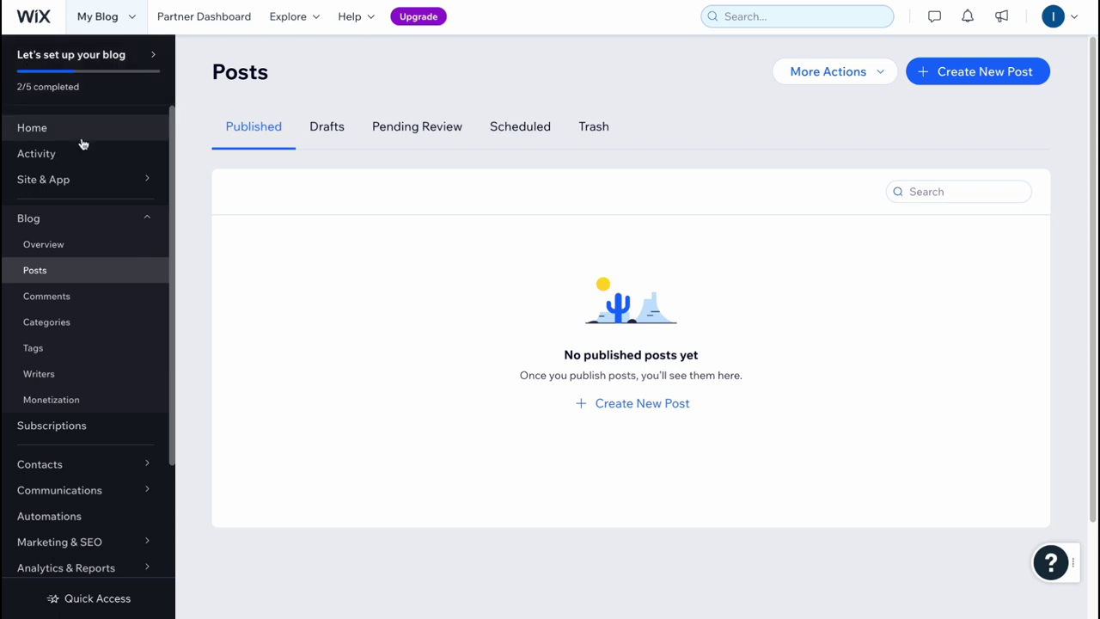
{"action": "left_click", "coordinate": [77, 138]}
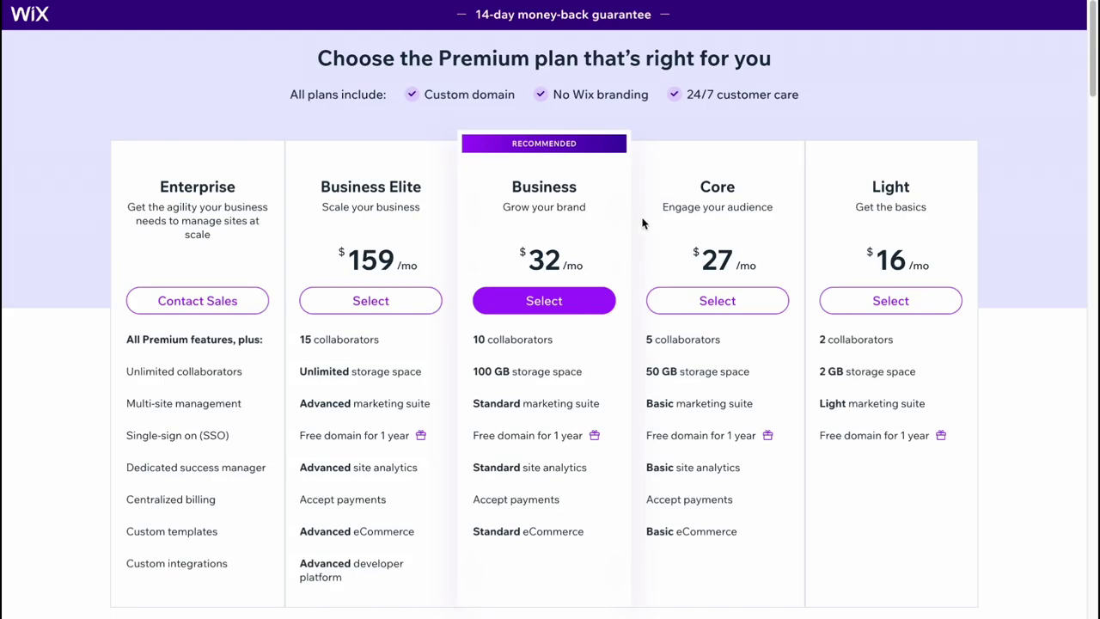
Compare the prices and features of the Wix Premium plans, including the Enterprise solutions details
{"action": "scroll", "coordinate": [639, 222], "scroll_direction": "down", "scroll_amount": 2}
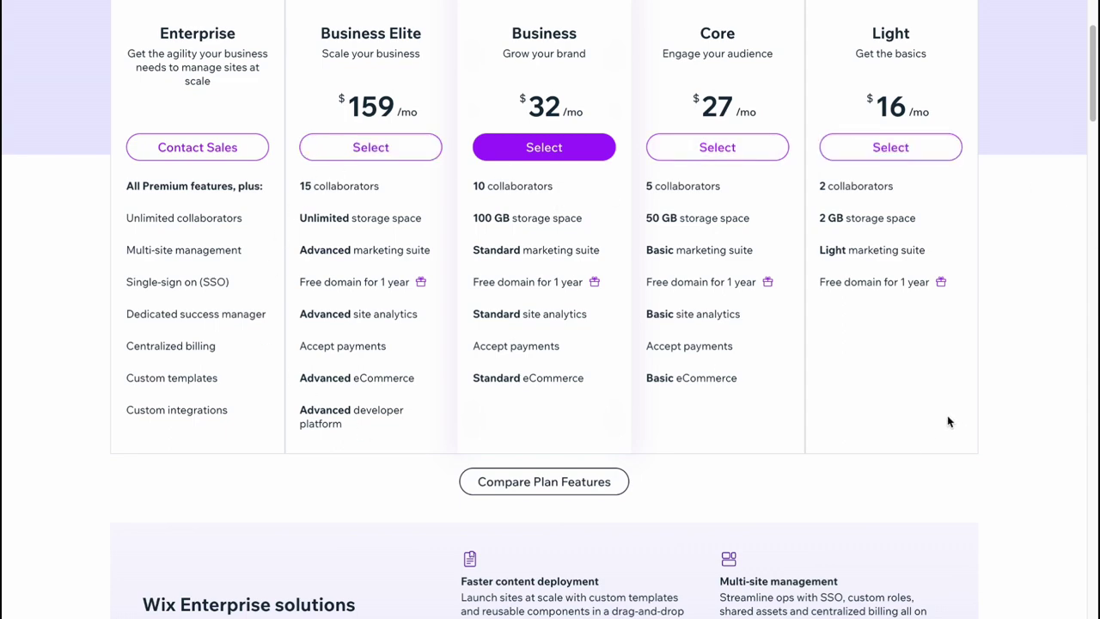
{"action": "scroll", "coordinate": [948, 419], "scroll_direction": "up", "scroll_amount": 2}
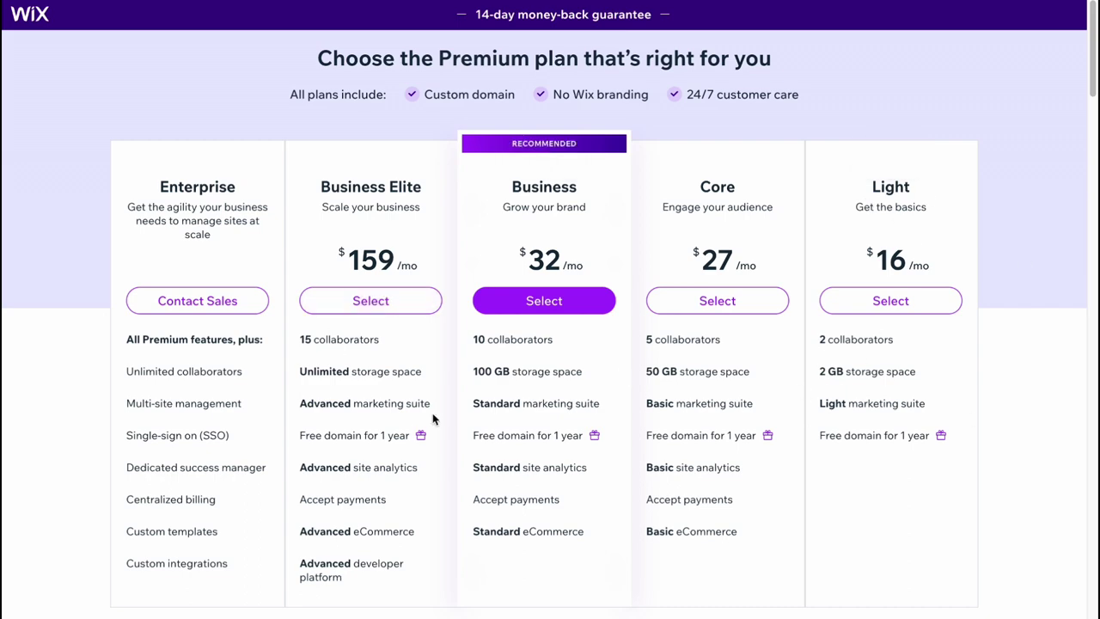
{"action": "scroll", "coordinate": [434, 417], "scroll_direction": "down", "scroll_amount": 4}
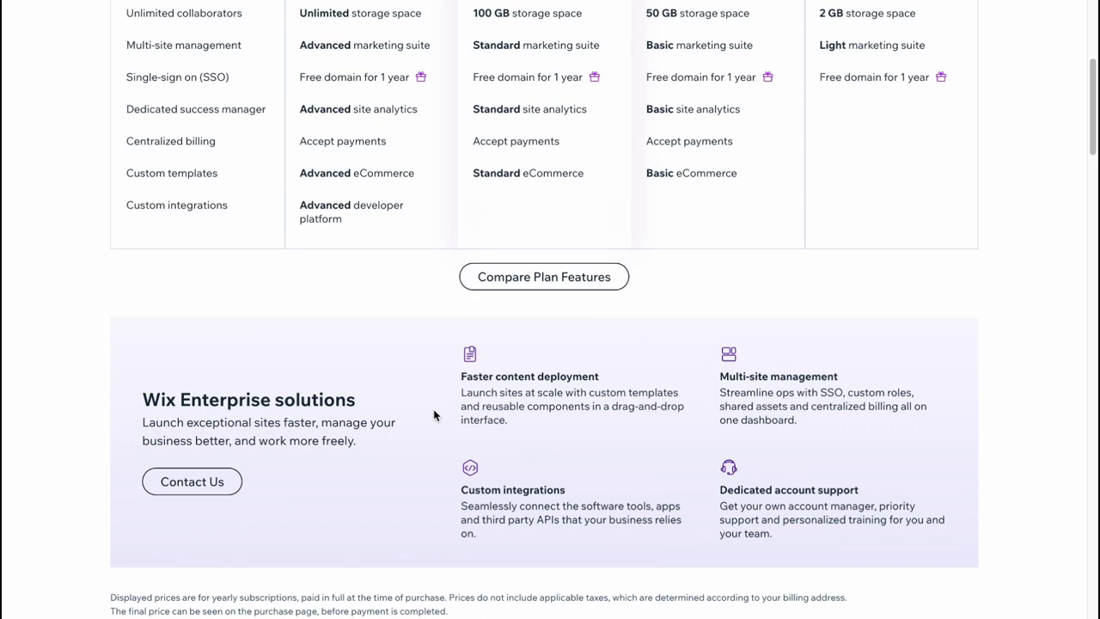
{"action": "scroll", "coordinate": [434, 416], "scroll_direction": "up", "scroll_amount": 4}
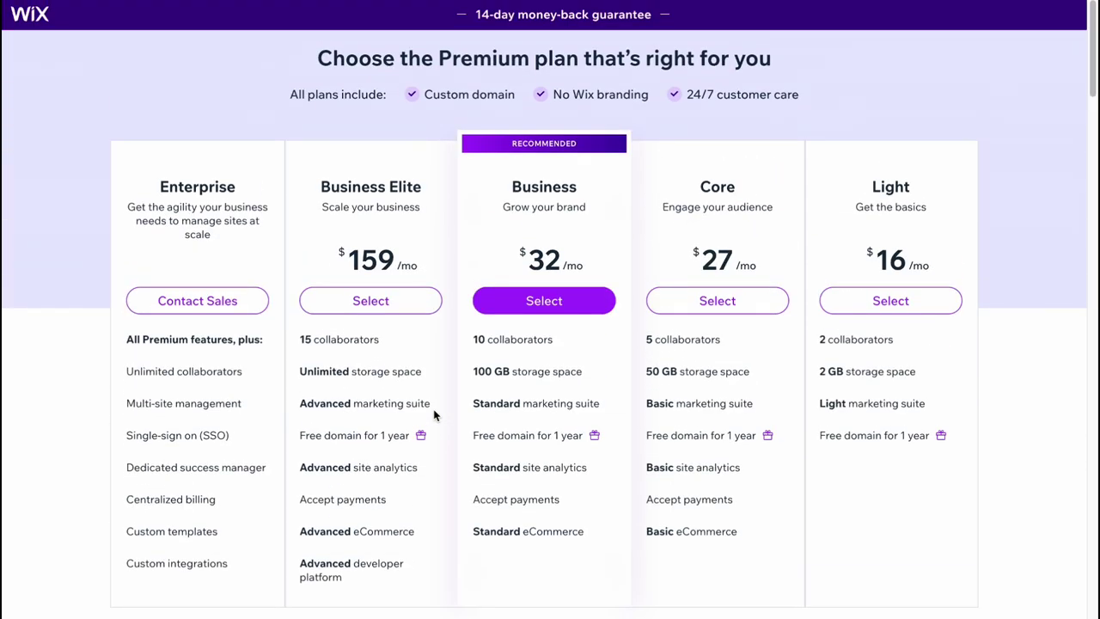